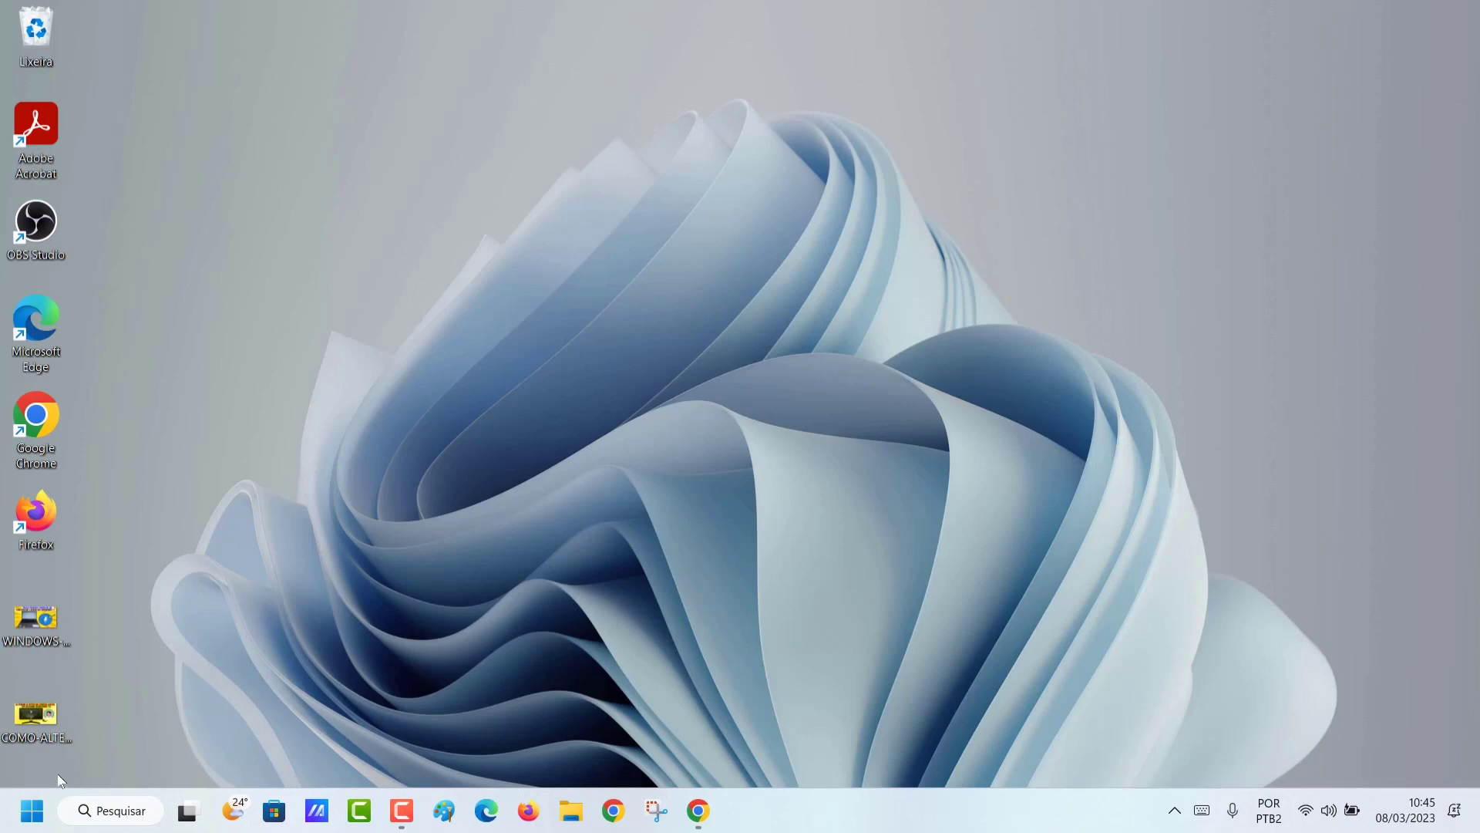
# - View the signed-in account's picture and its account options in Start, and close it again
pyautogui.click(32, 810)
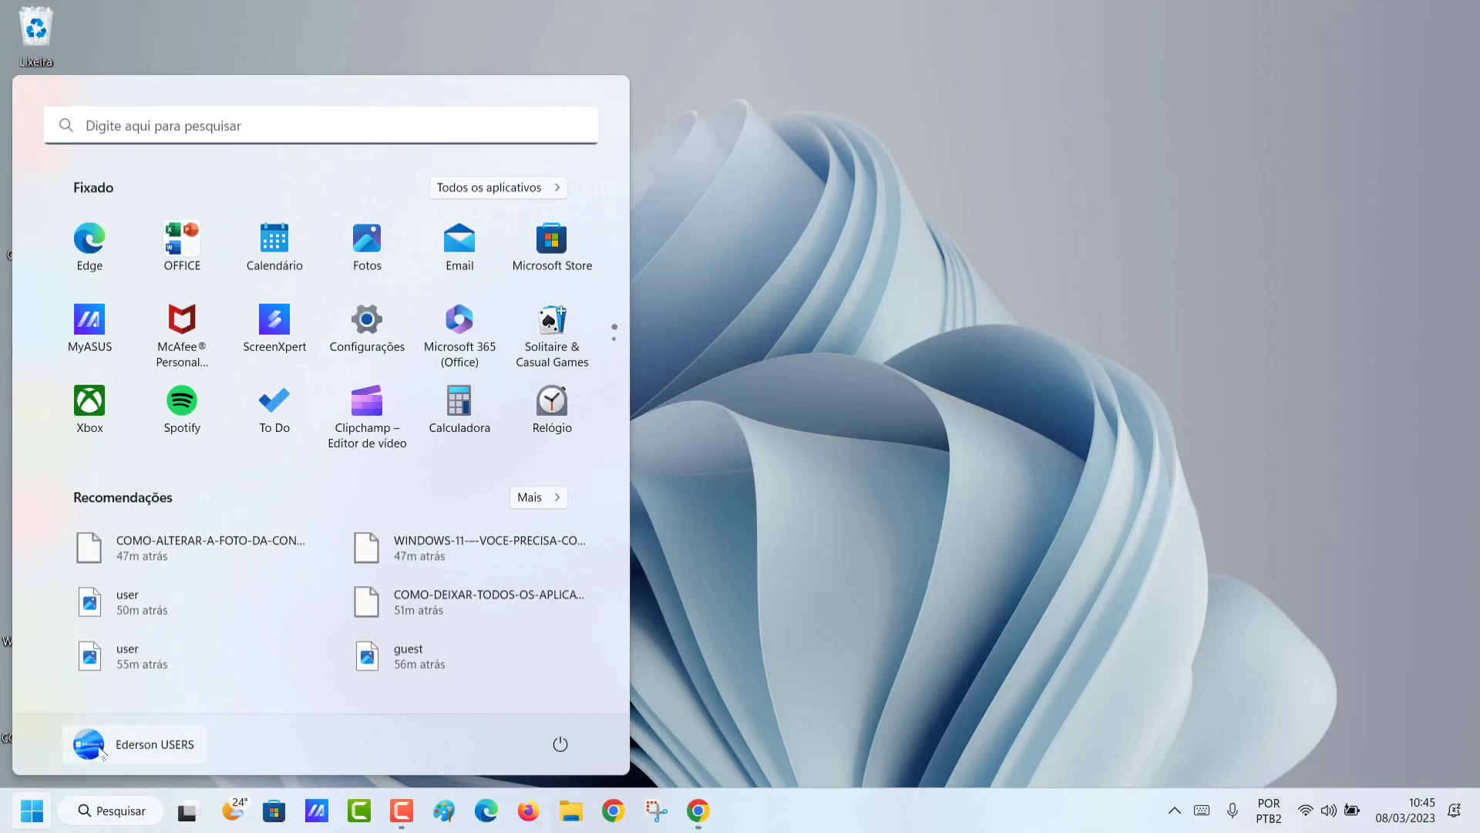
pyautogui.click(139, 741)
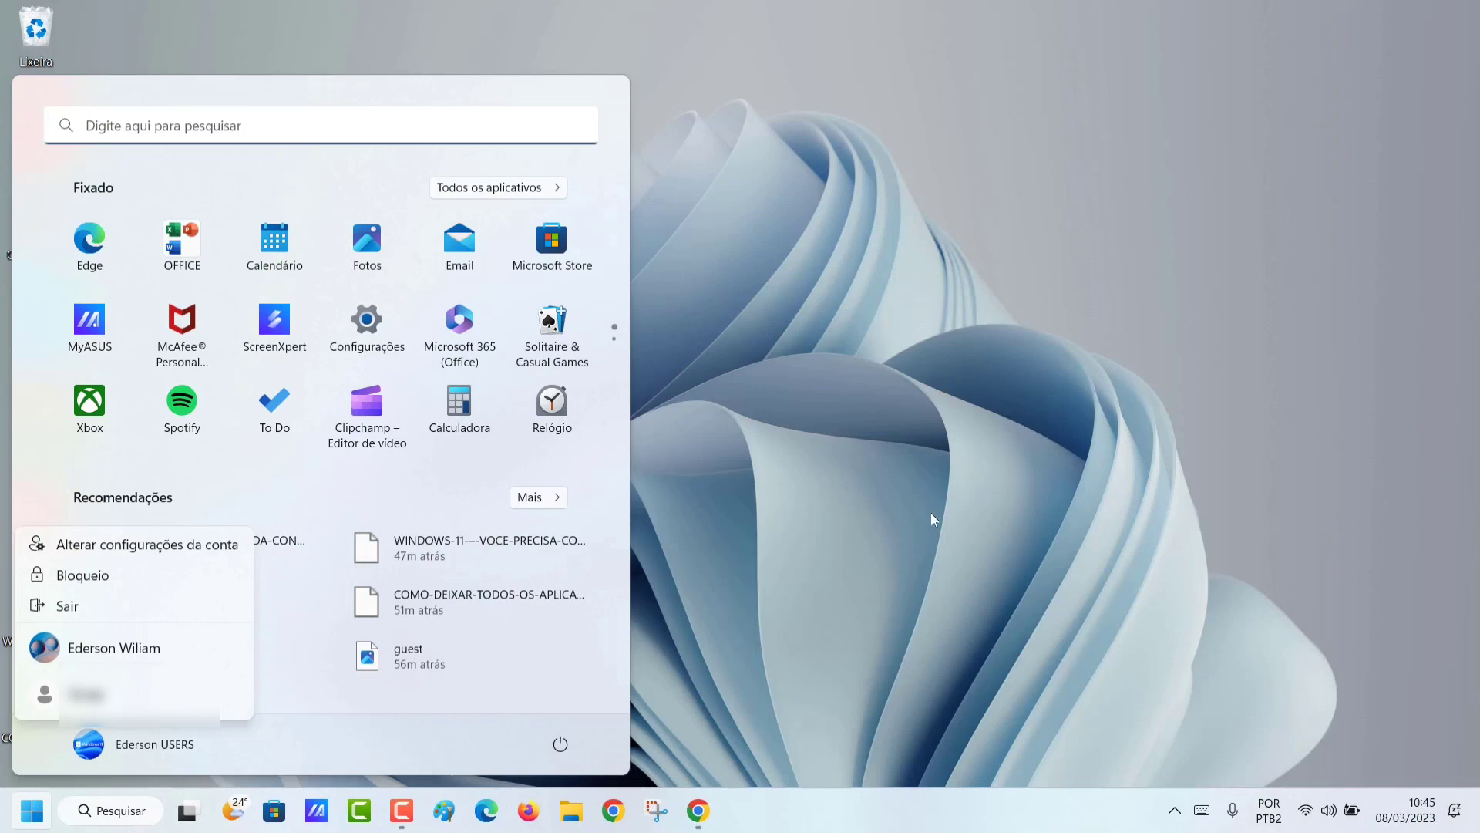
pyautogui.press('Escape')
pyautogui.click(917, 466)
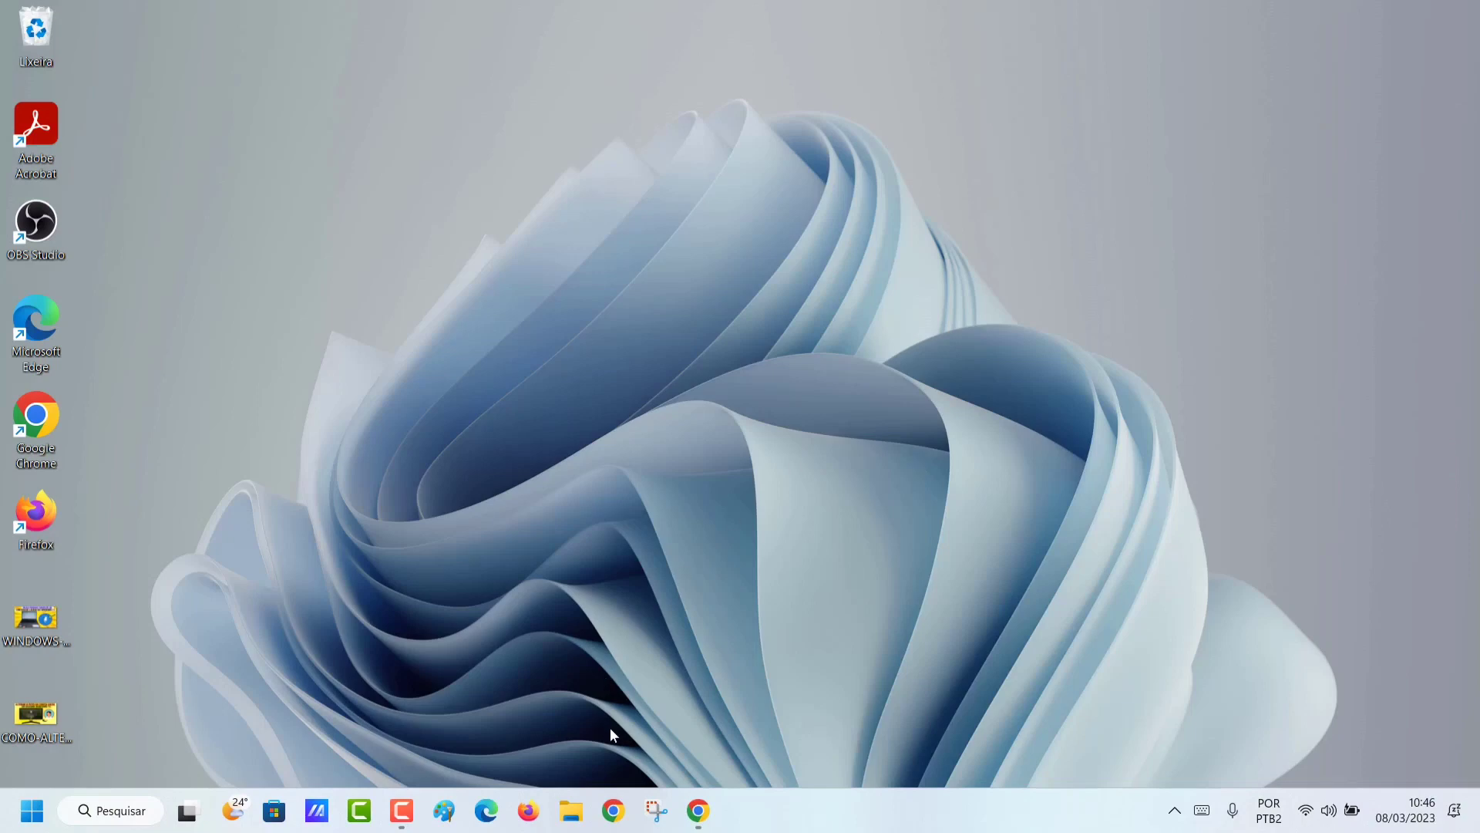
# - Turn on the display of hidden items (Itens ocultos) in File Explorer and close its window
pyautogui.click(572, 814)
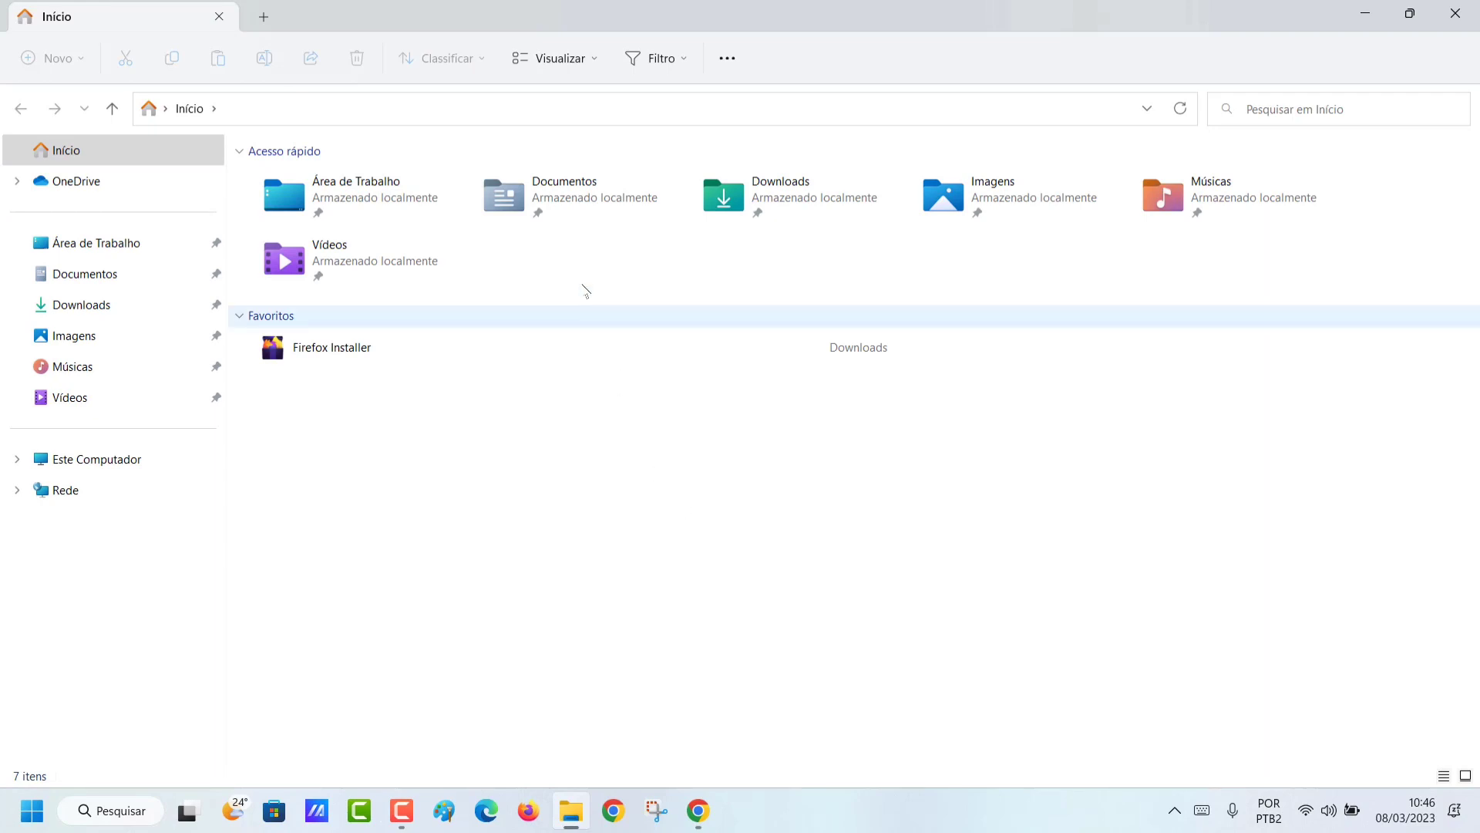
pyautogui.click(600, 62)
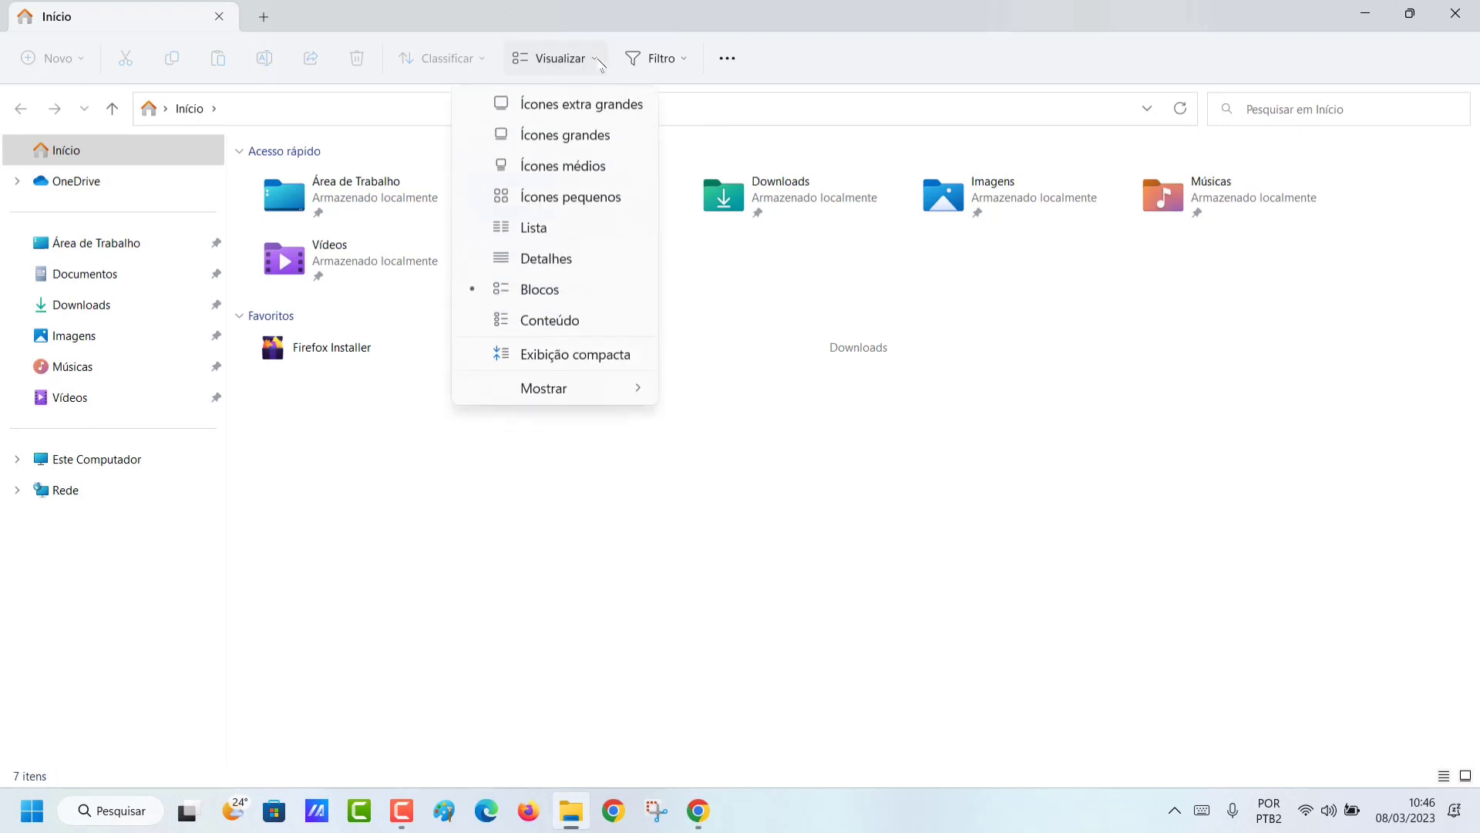
pyautogui.moveTo(601, 396)
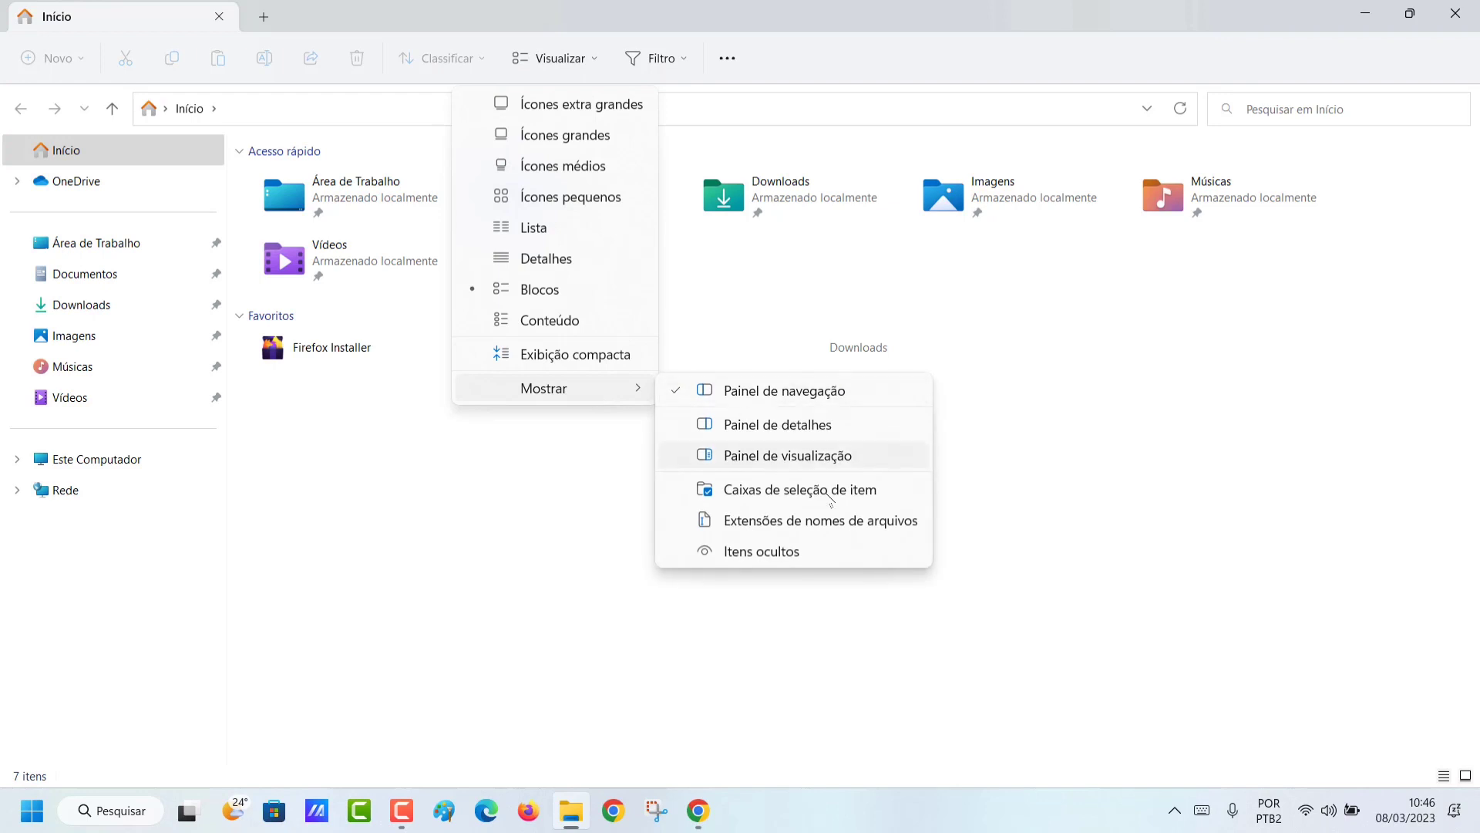
pyautogui.click(844, 554)
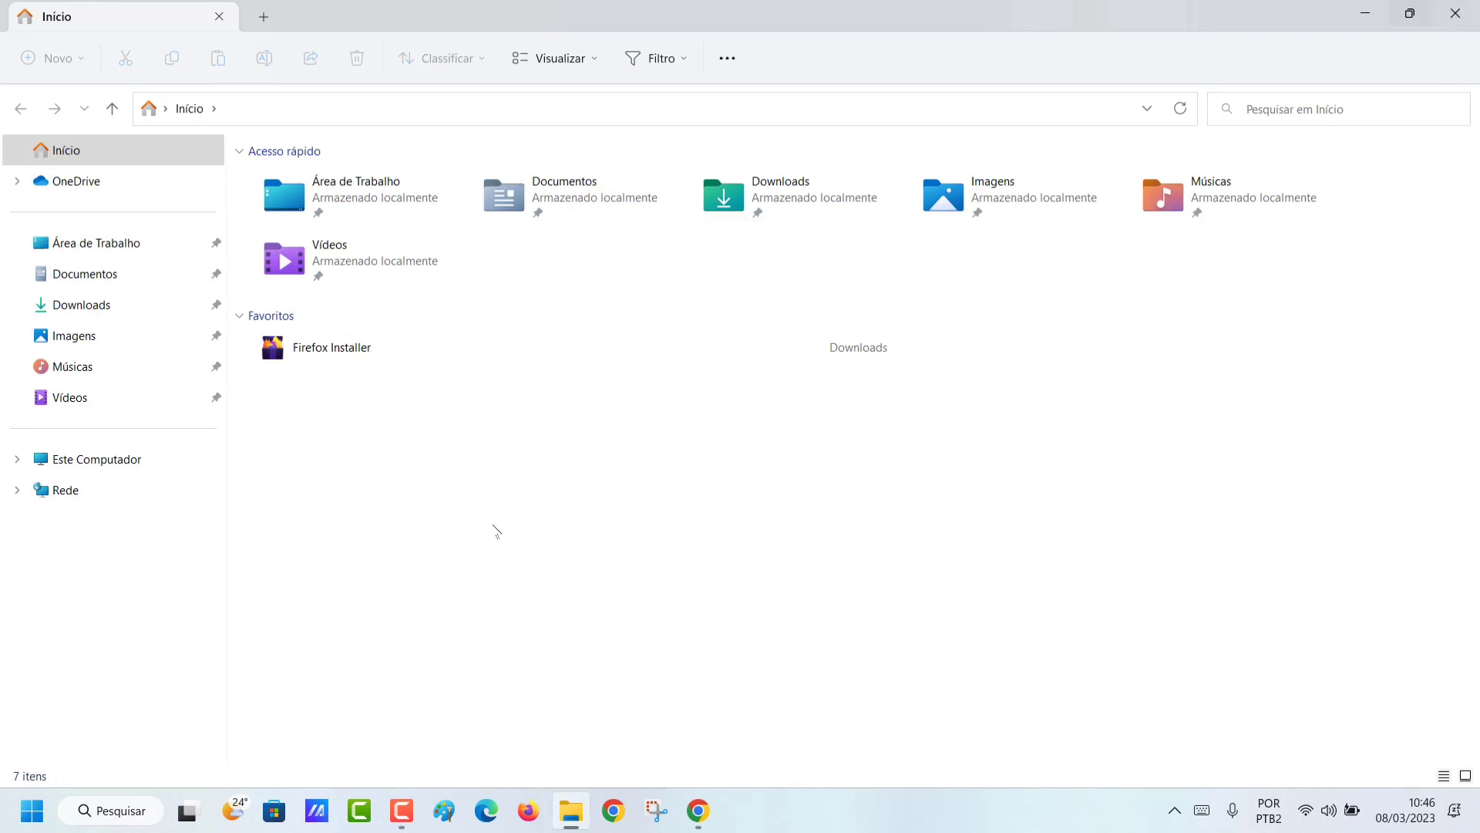
pyautogui.hotkey('alt', 'F4')
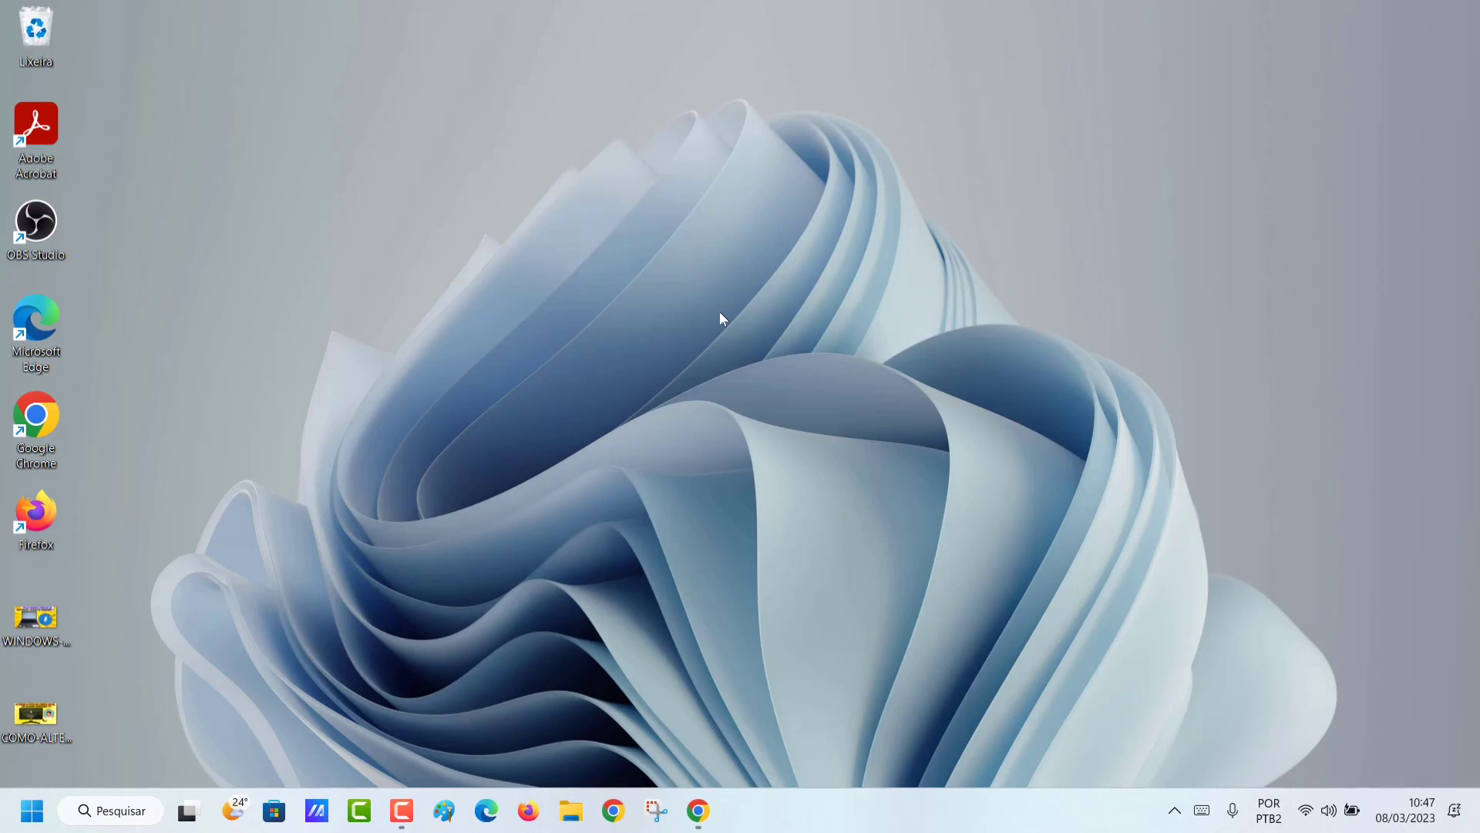
# - Open the profile photo settings (Suas informações) under Contas in Windows Settings
pyautogui.click(30, 811)
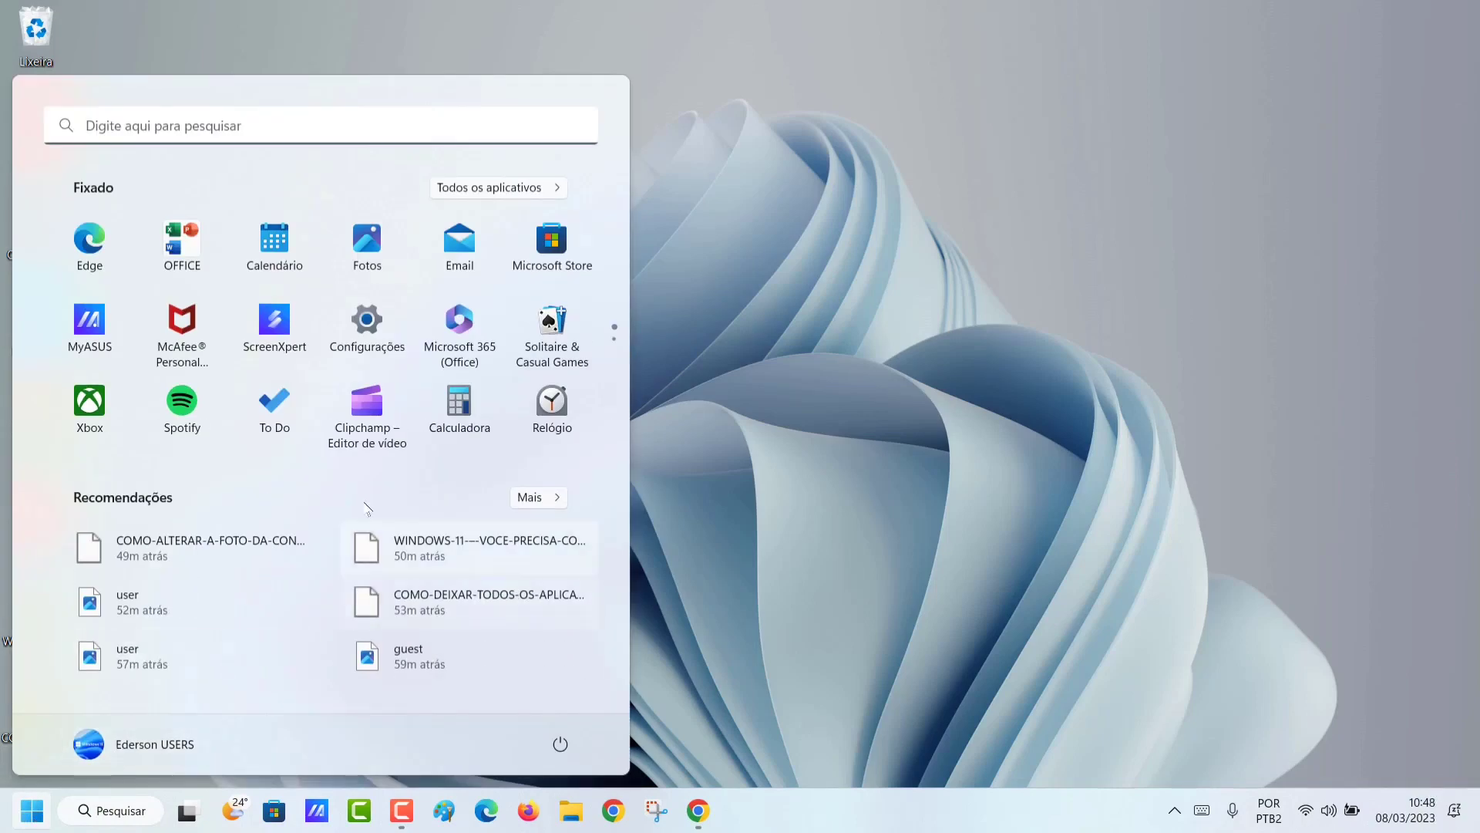
pyautogui.click(377, 322)
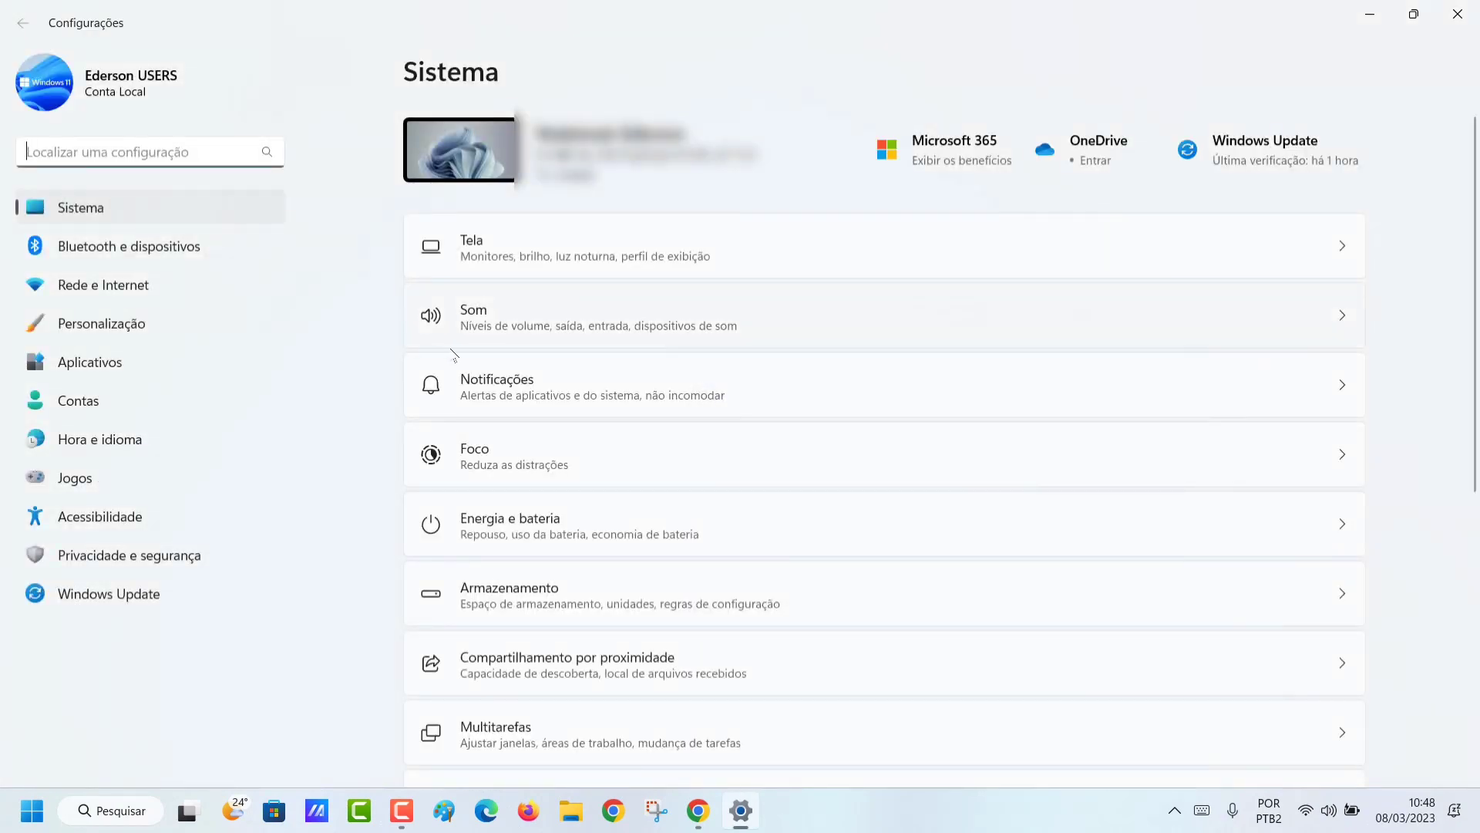
pyautogui.click(70, 407)
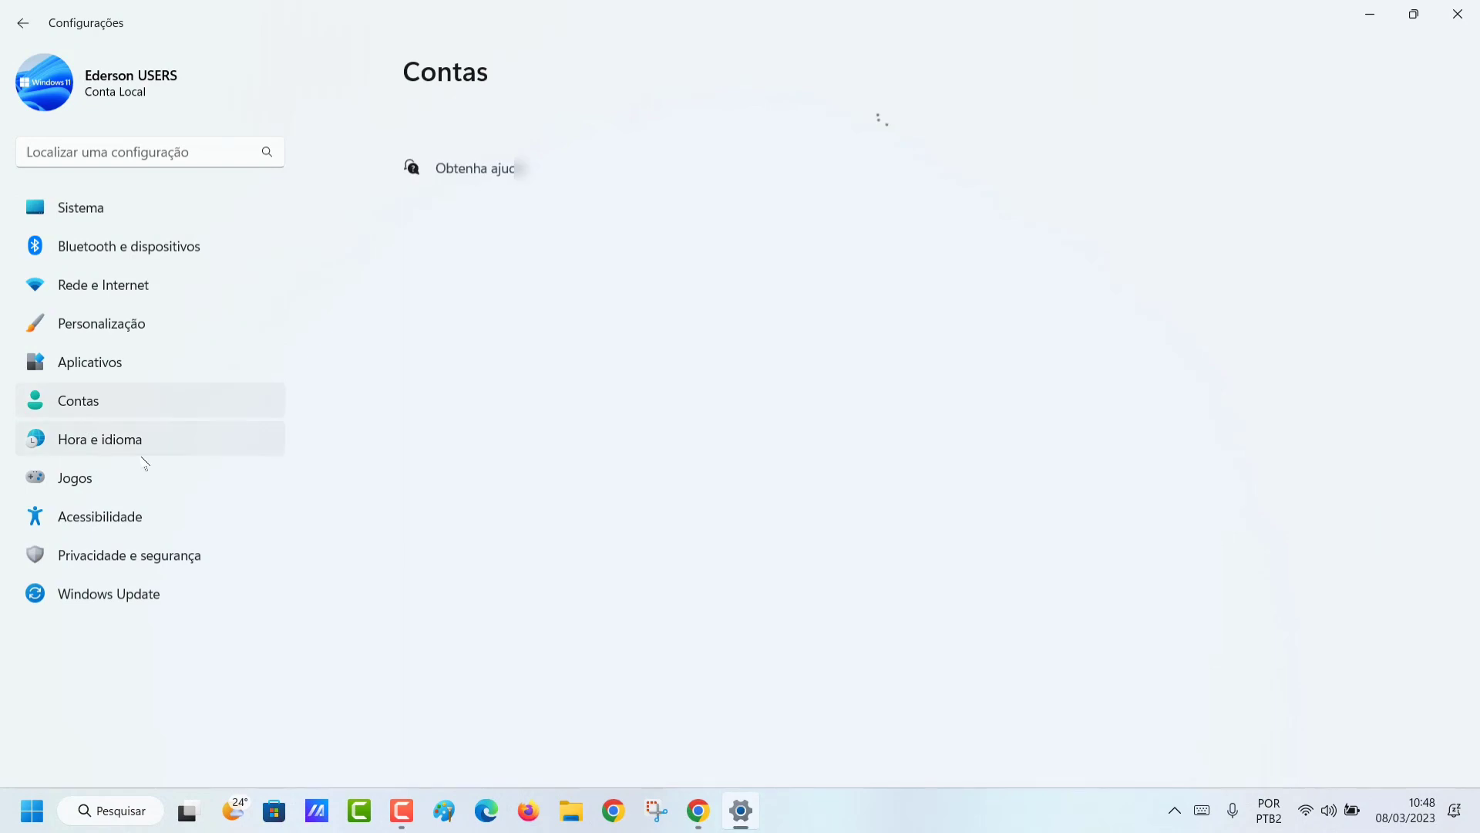
pyautogui.scroll(-2, 540, 493)
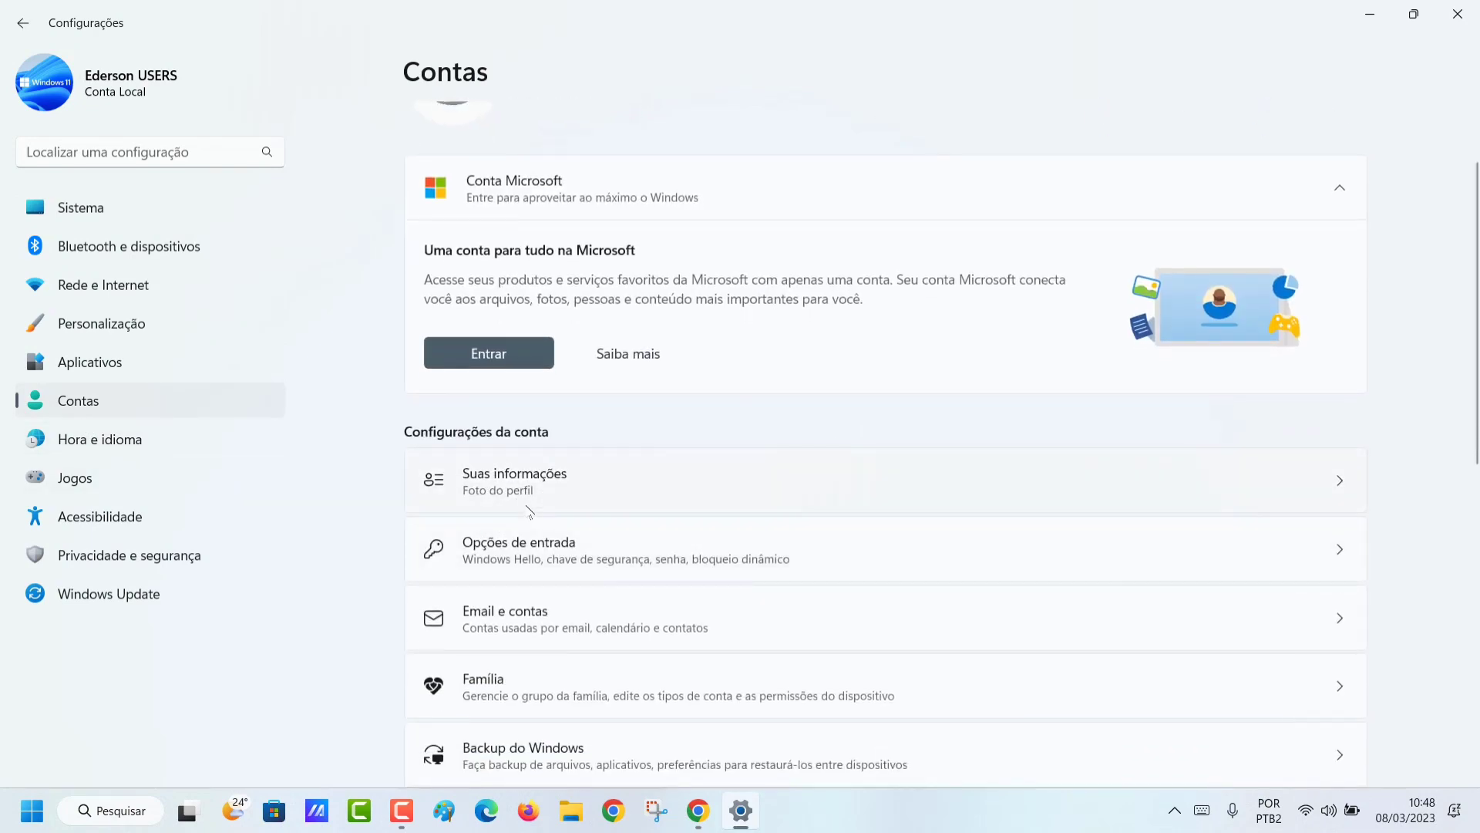
pyautogui.click(1339, 485)
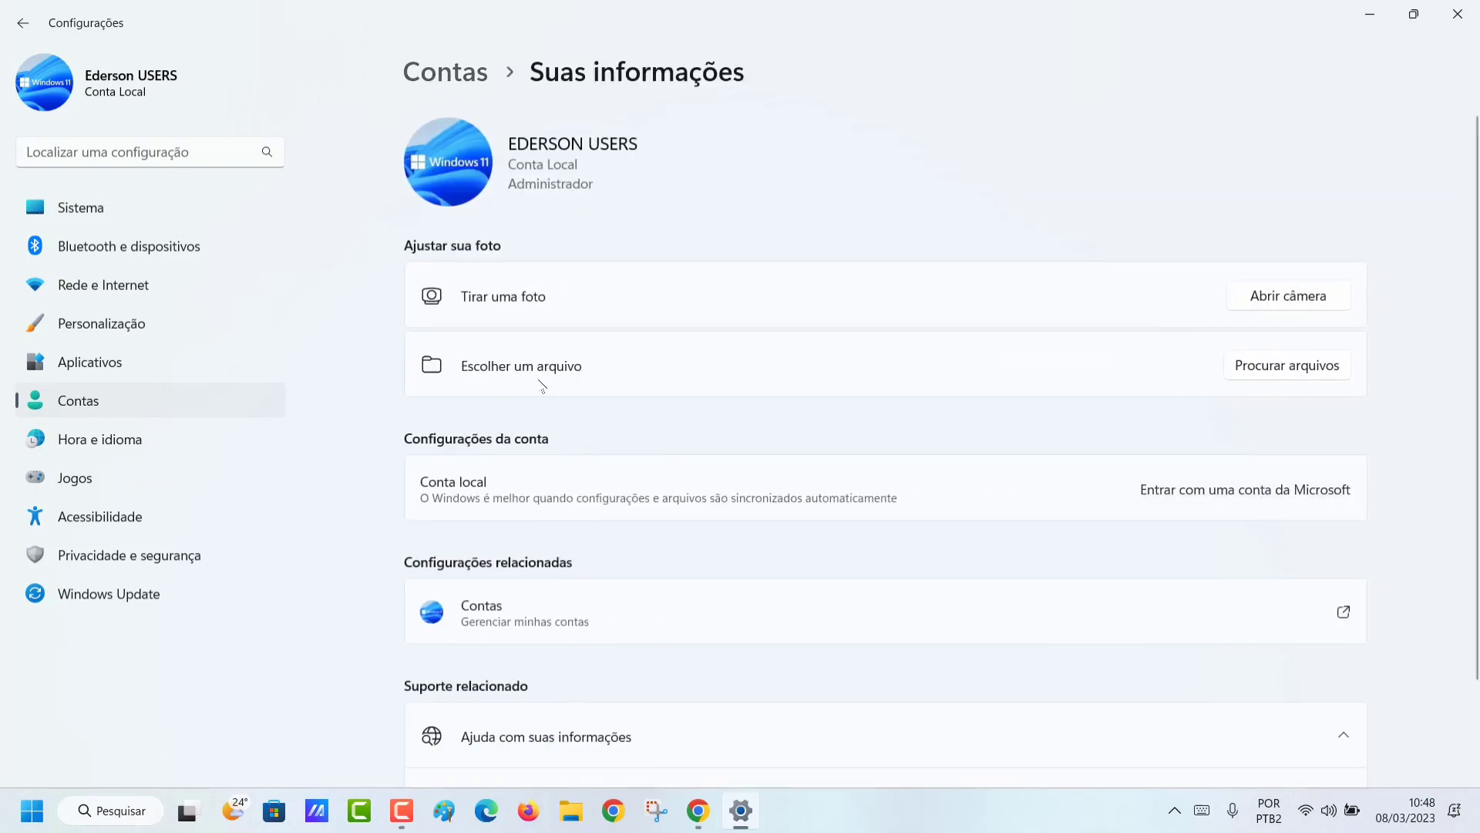
# - Start choosing a profile photo from a file and browse to the ProgramData folder on the OS (C:) drive
pyautogui.click(1315, 373)
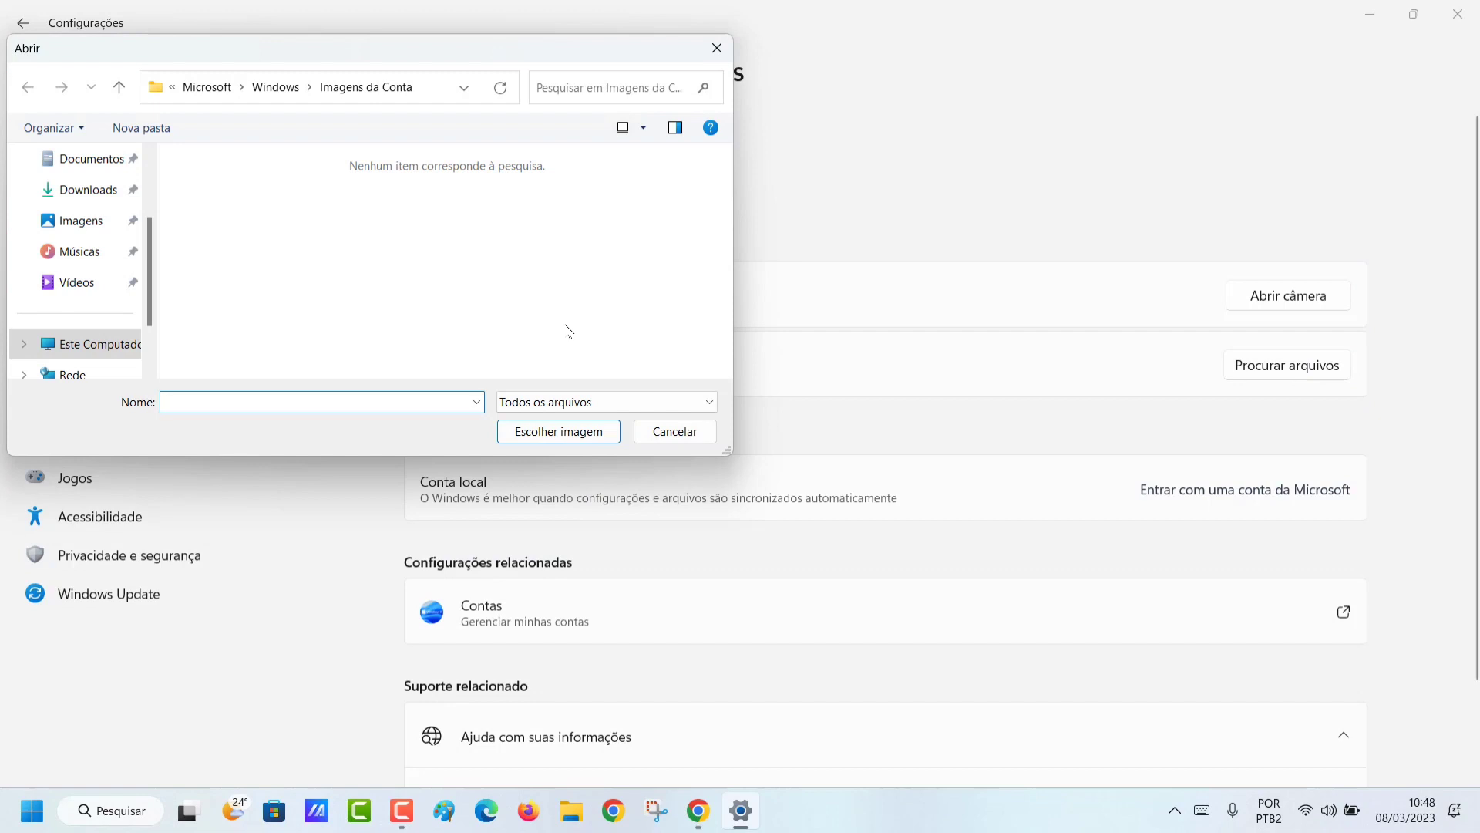
pyautogui.click(113, 353)
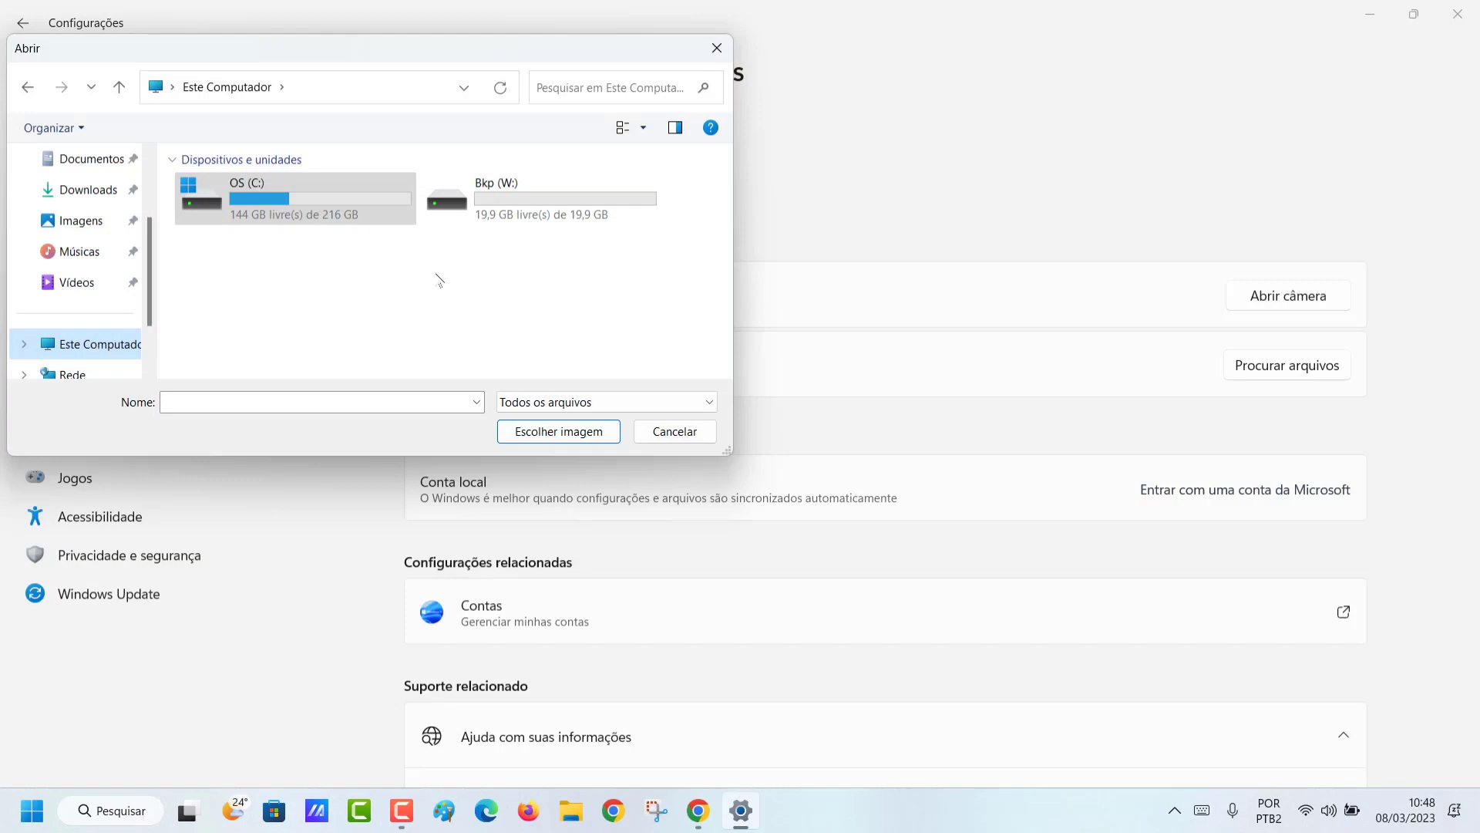
pyautogui.doubleClick(319, 204)
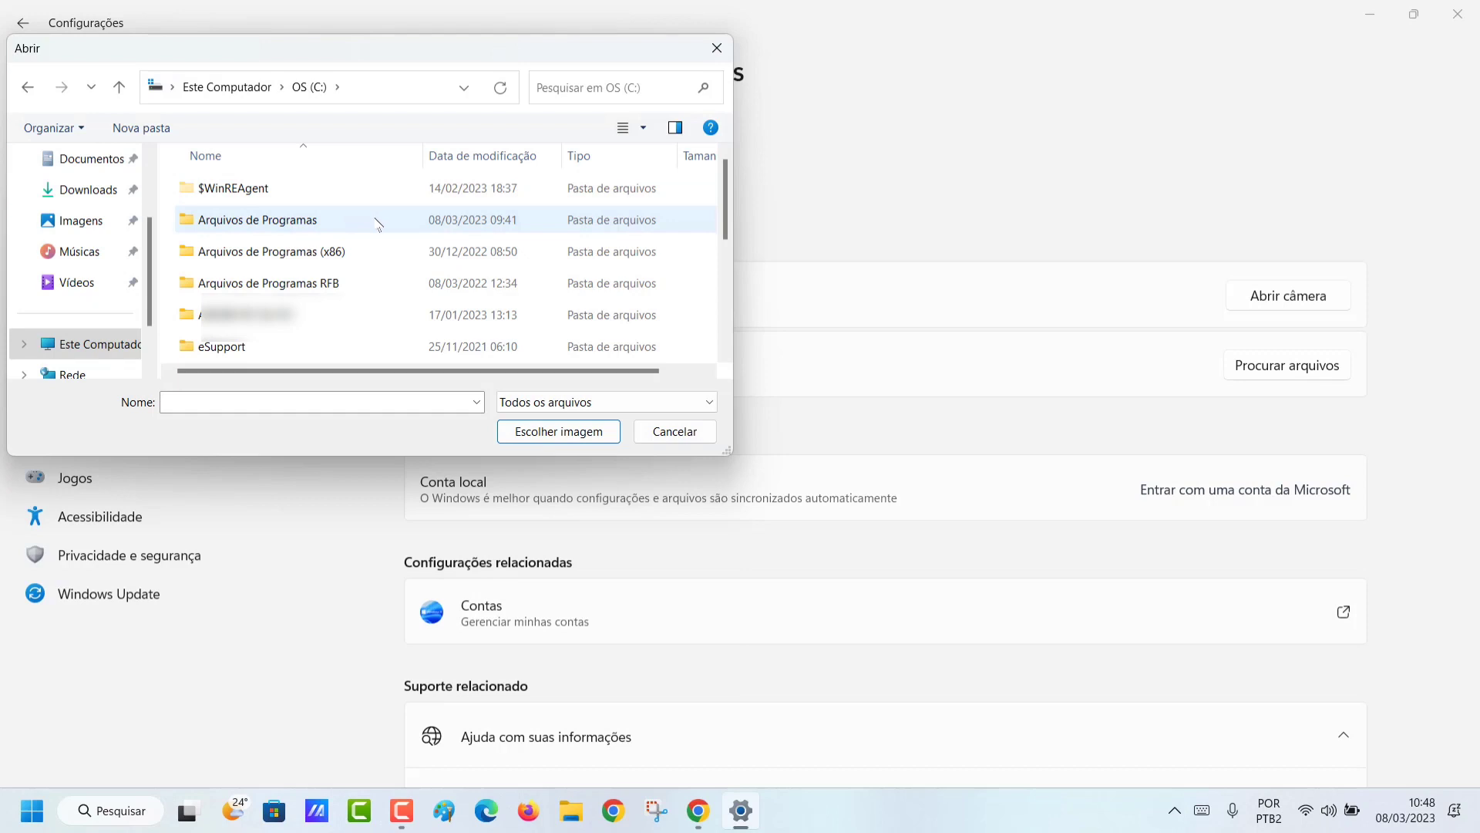
pyautogui.scroll(-2, 358, 237)
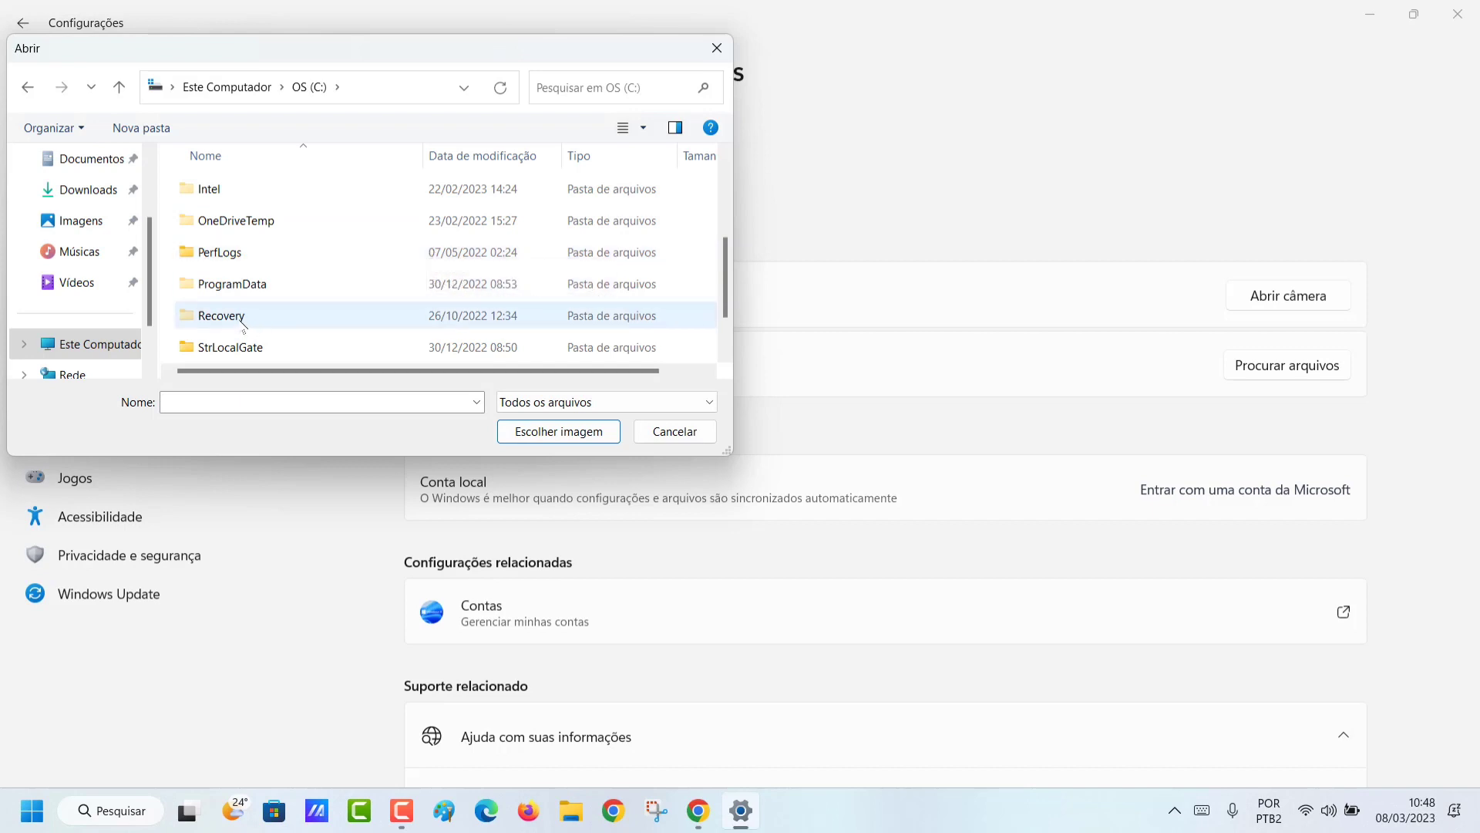
pyautogui.click(282, 282)
pyautogui.doubleClick(282, 282)
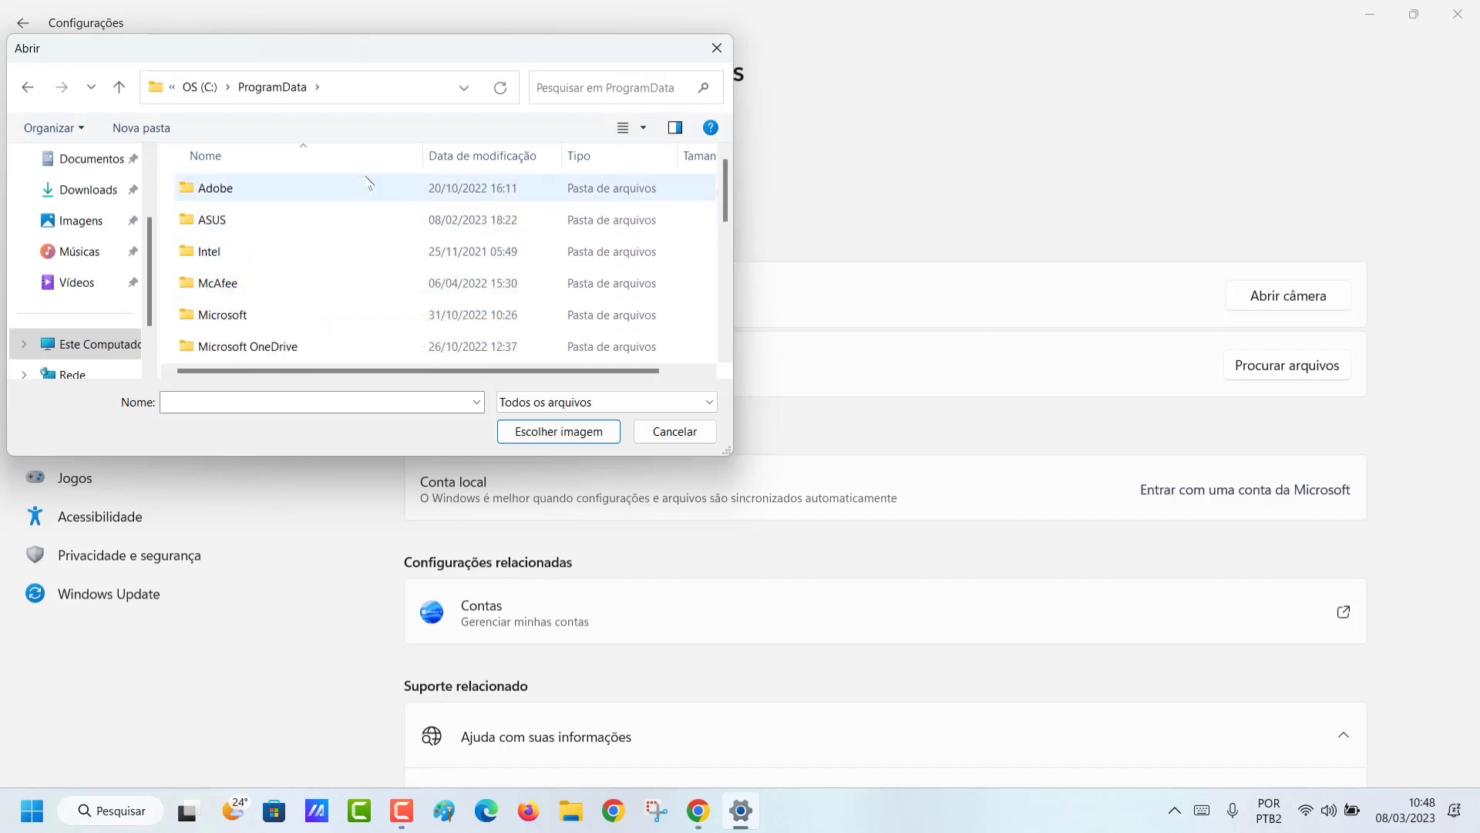
# - Open the Imagens da Conta Padrão folder inside ProgramData's Microsoft folder
pyautogui.scroll(-1, 368, 184)
pyautogui.scroll(1, 368, 183)
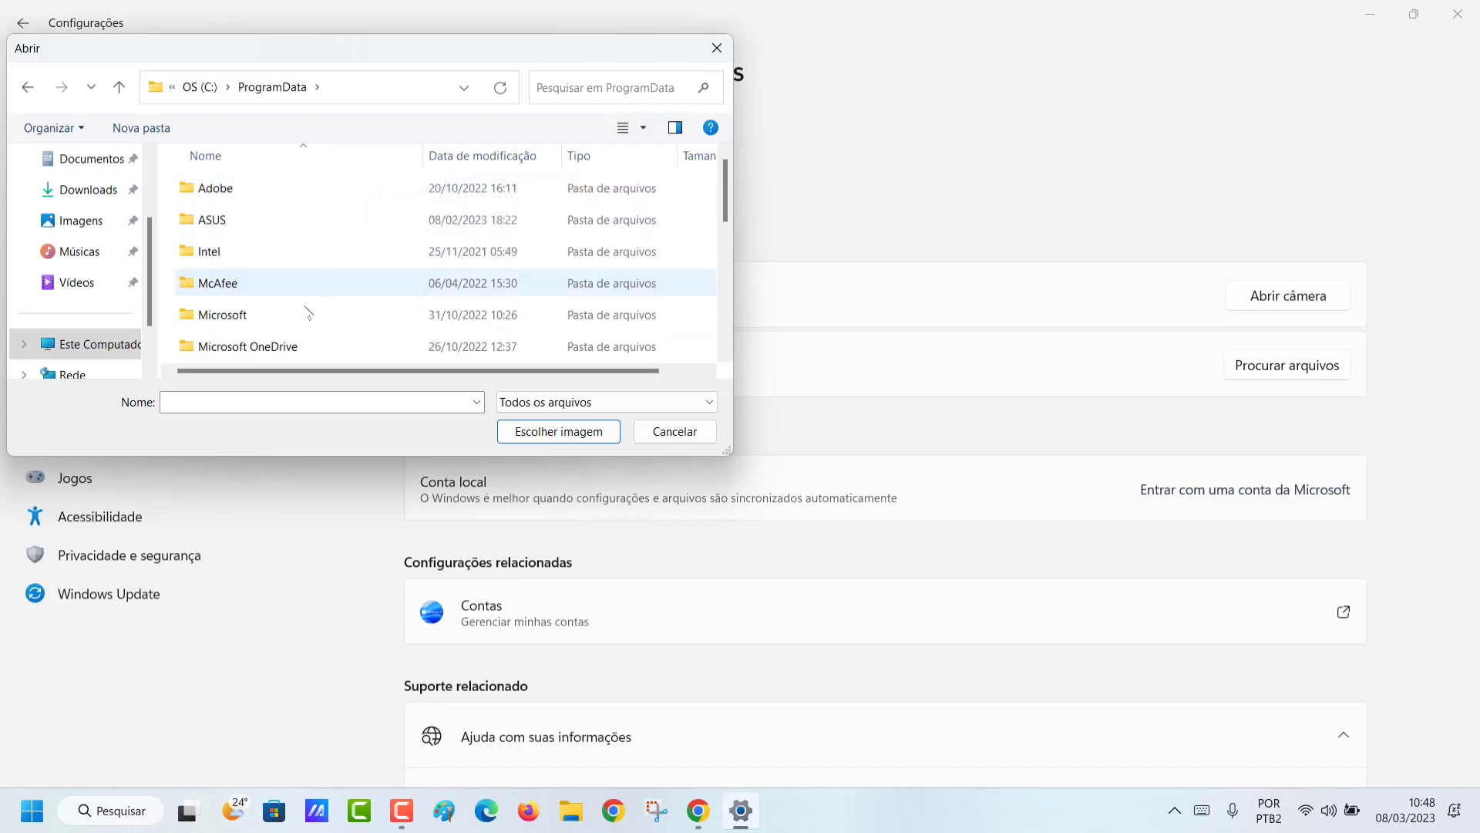
pyautogui.doubleClick(307, 322)
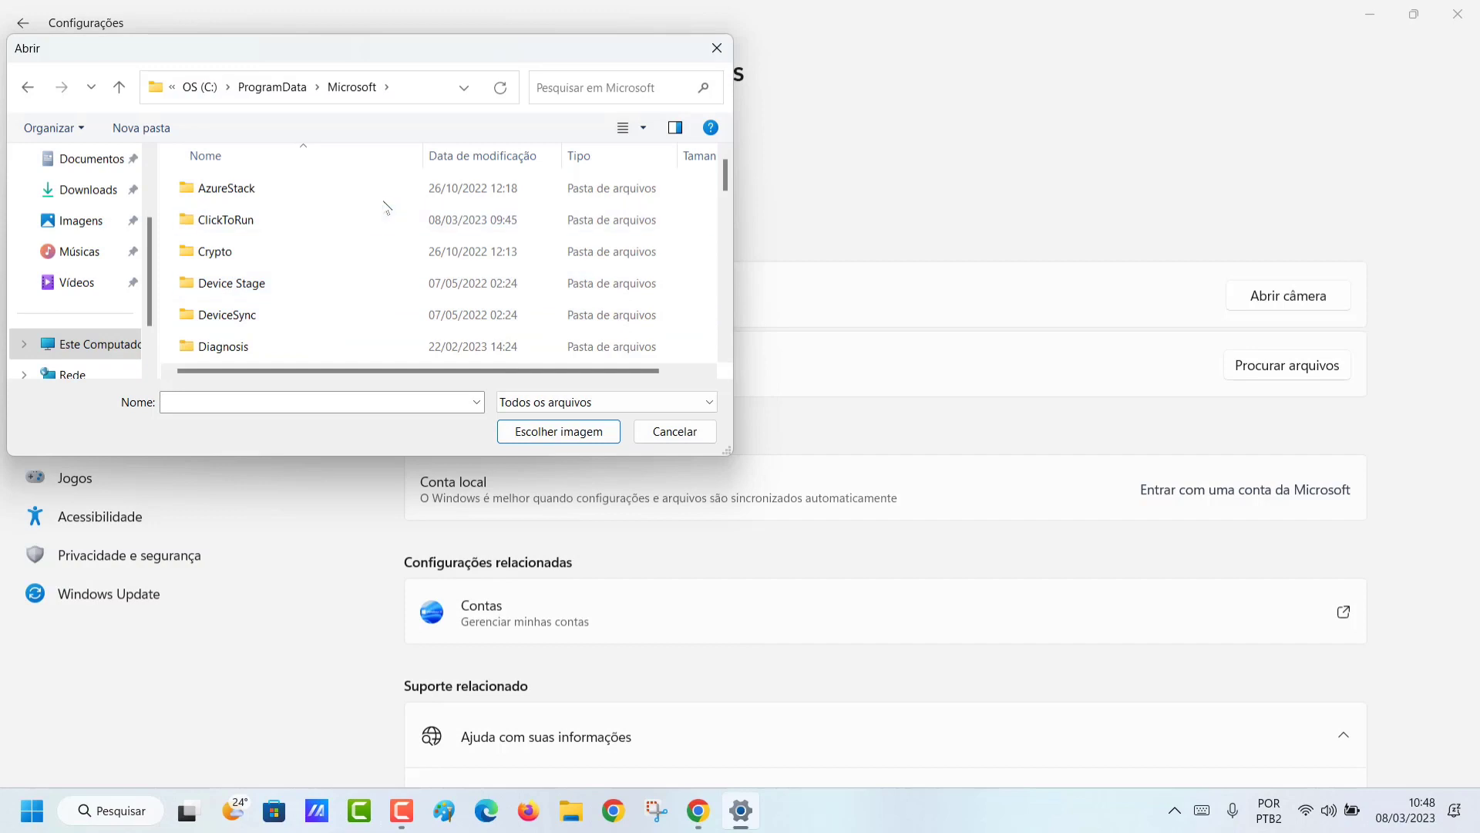
pyautogui.scroll(-1, 380, 210)
pyautogui.scroll(-2, 379, 211)
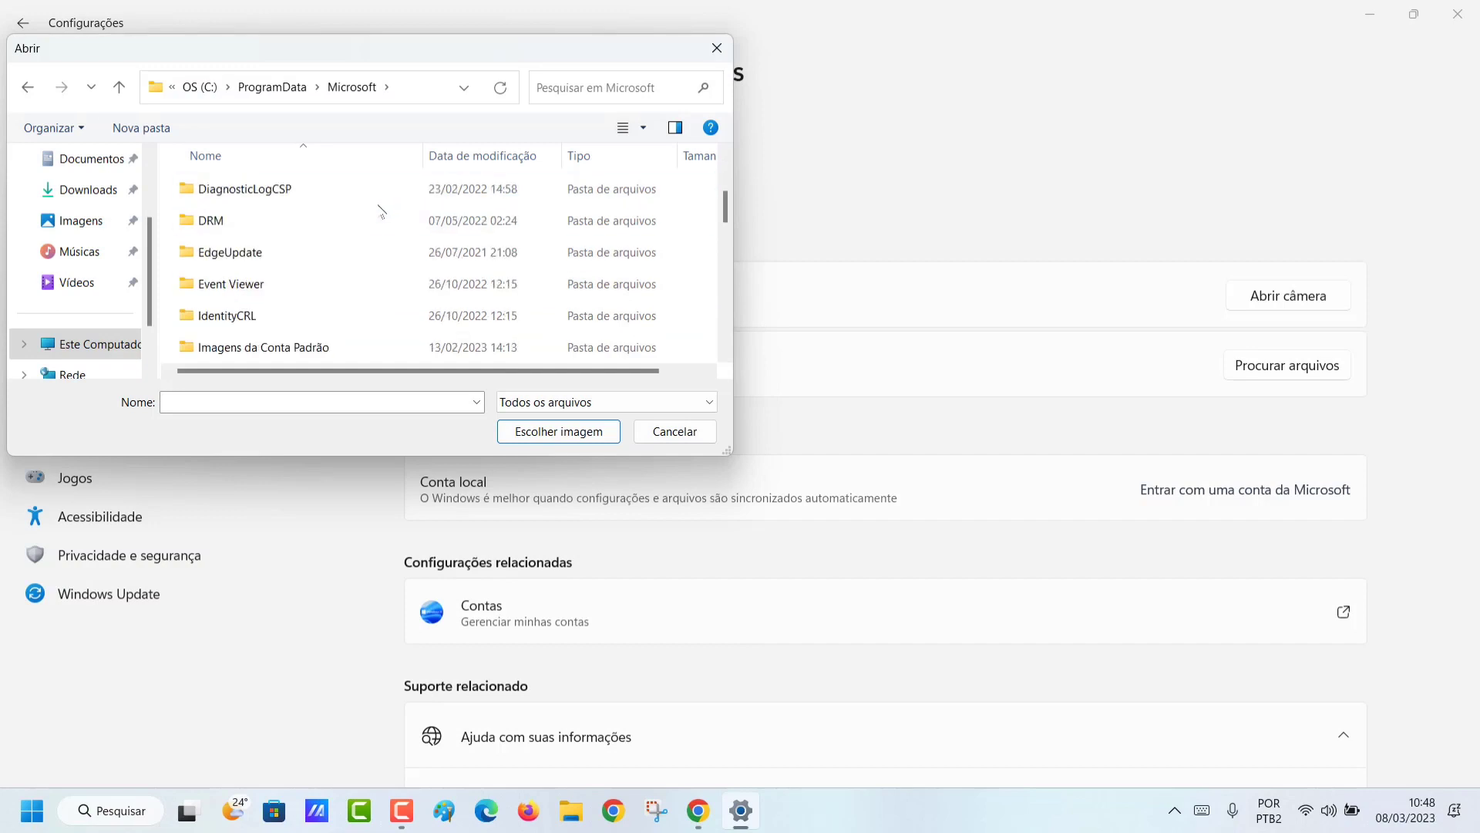
pyautogui.moveTo(408, 316)
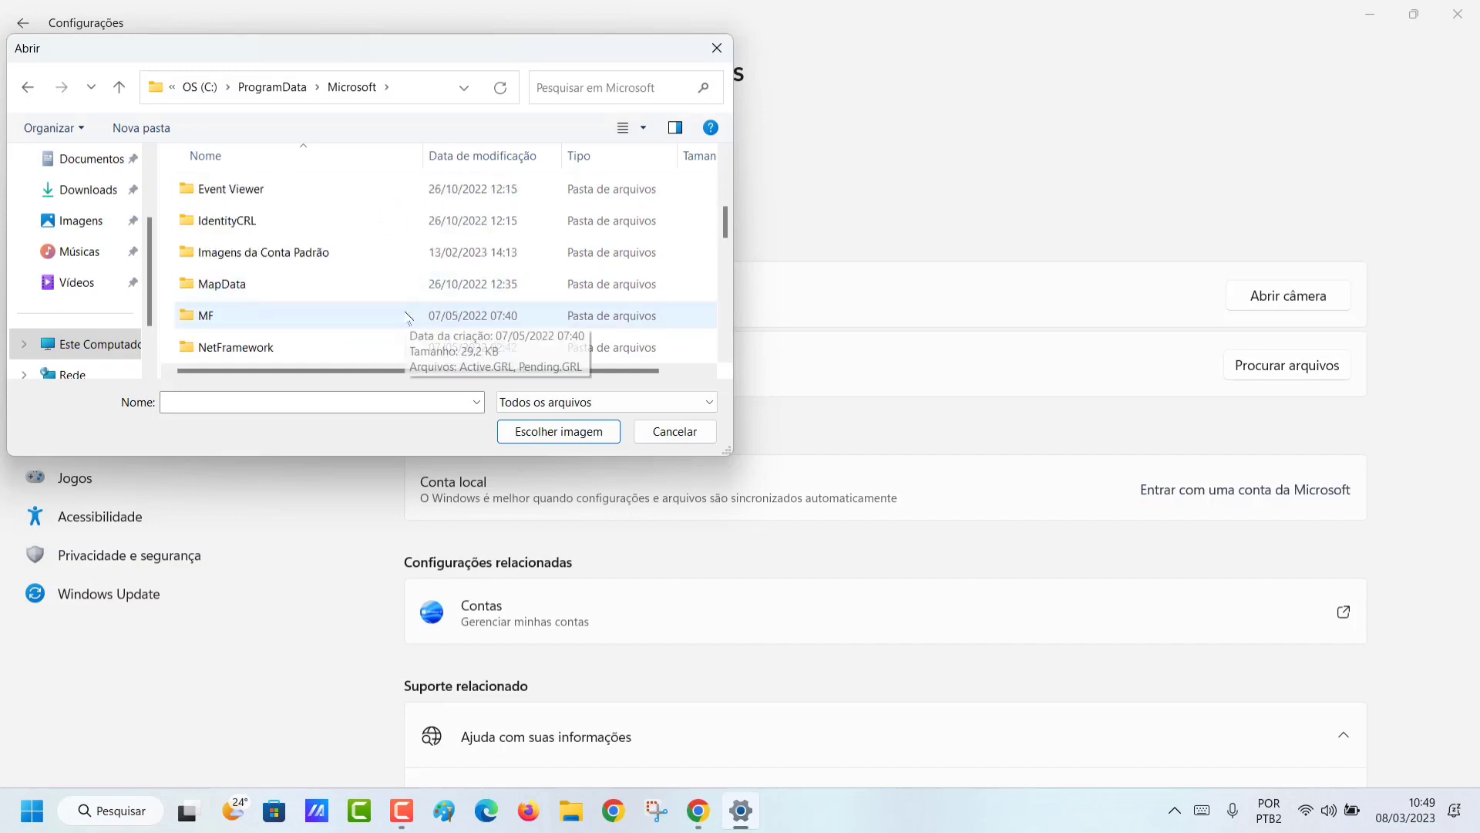
pyautogui.doubleClick(339, 253)
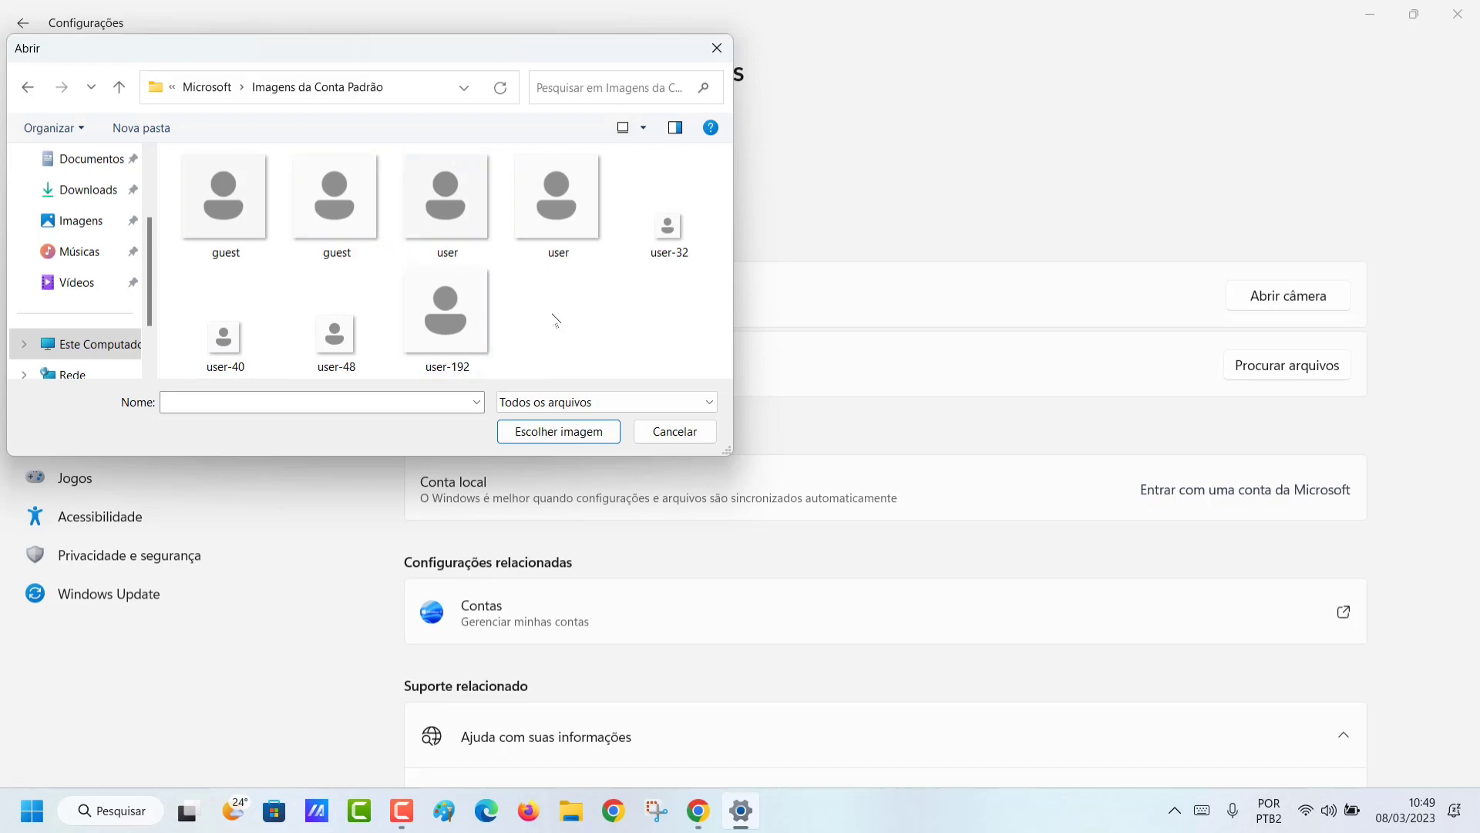
# - Set the first default silhouette image named user as the account's profile photo
pyautogui.click(439, 223)
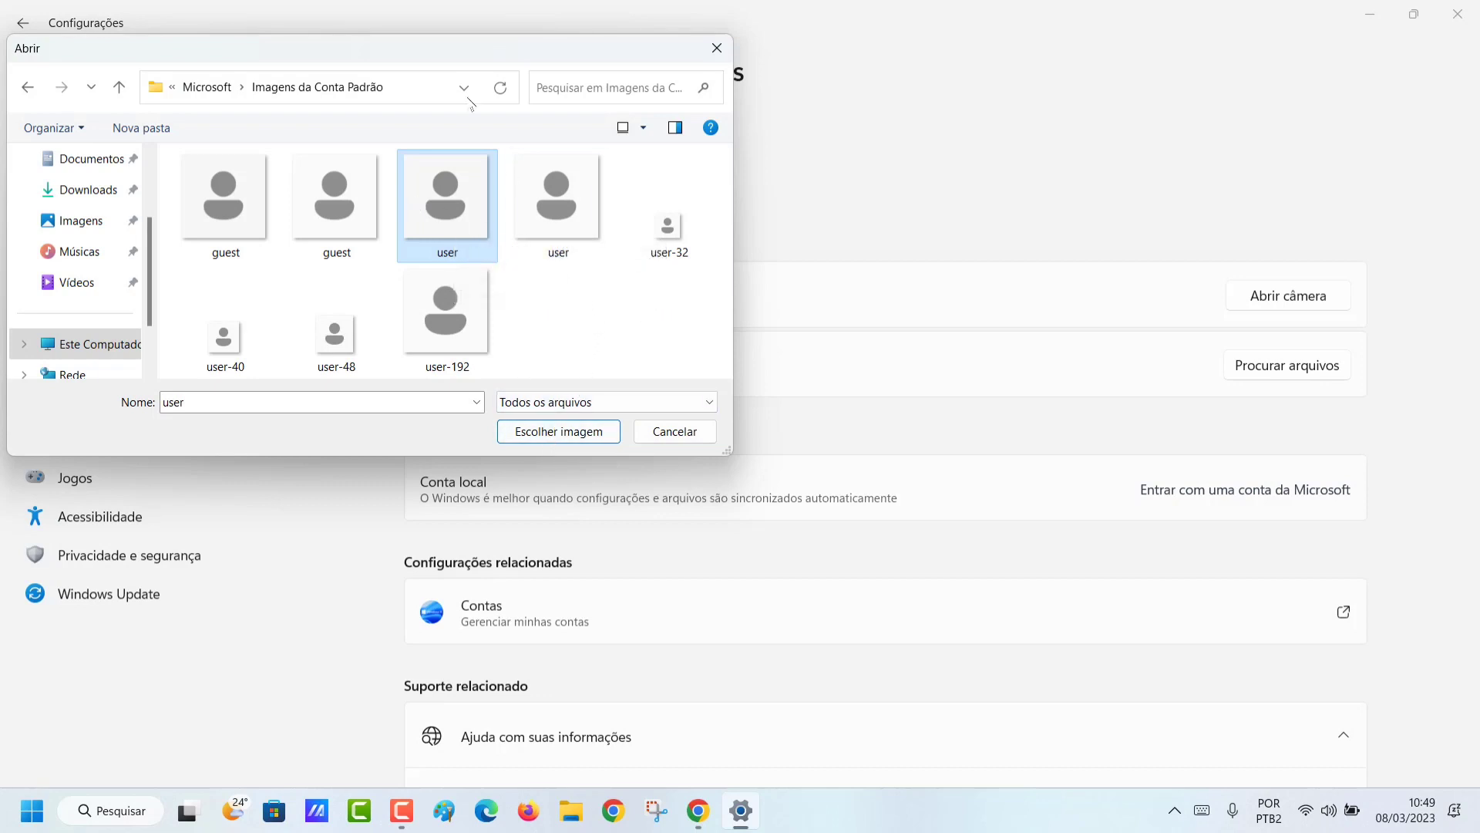
pyautogui.moveTo(441, 43); pyautogui.dragTo(802, 260)
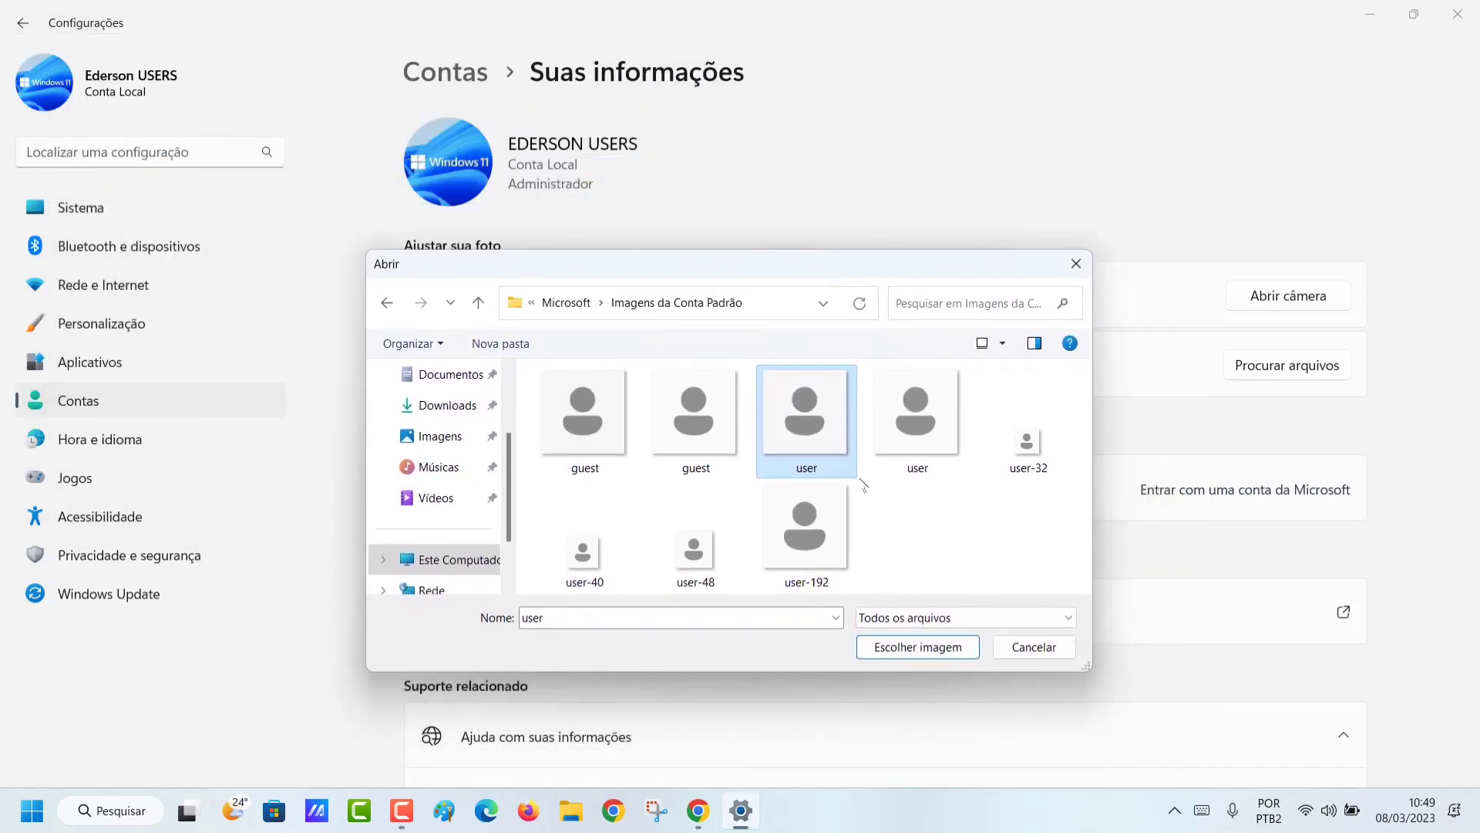
pyautogui.click(907, 652)
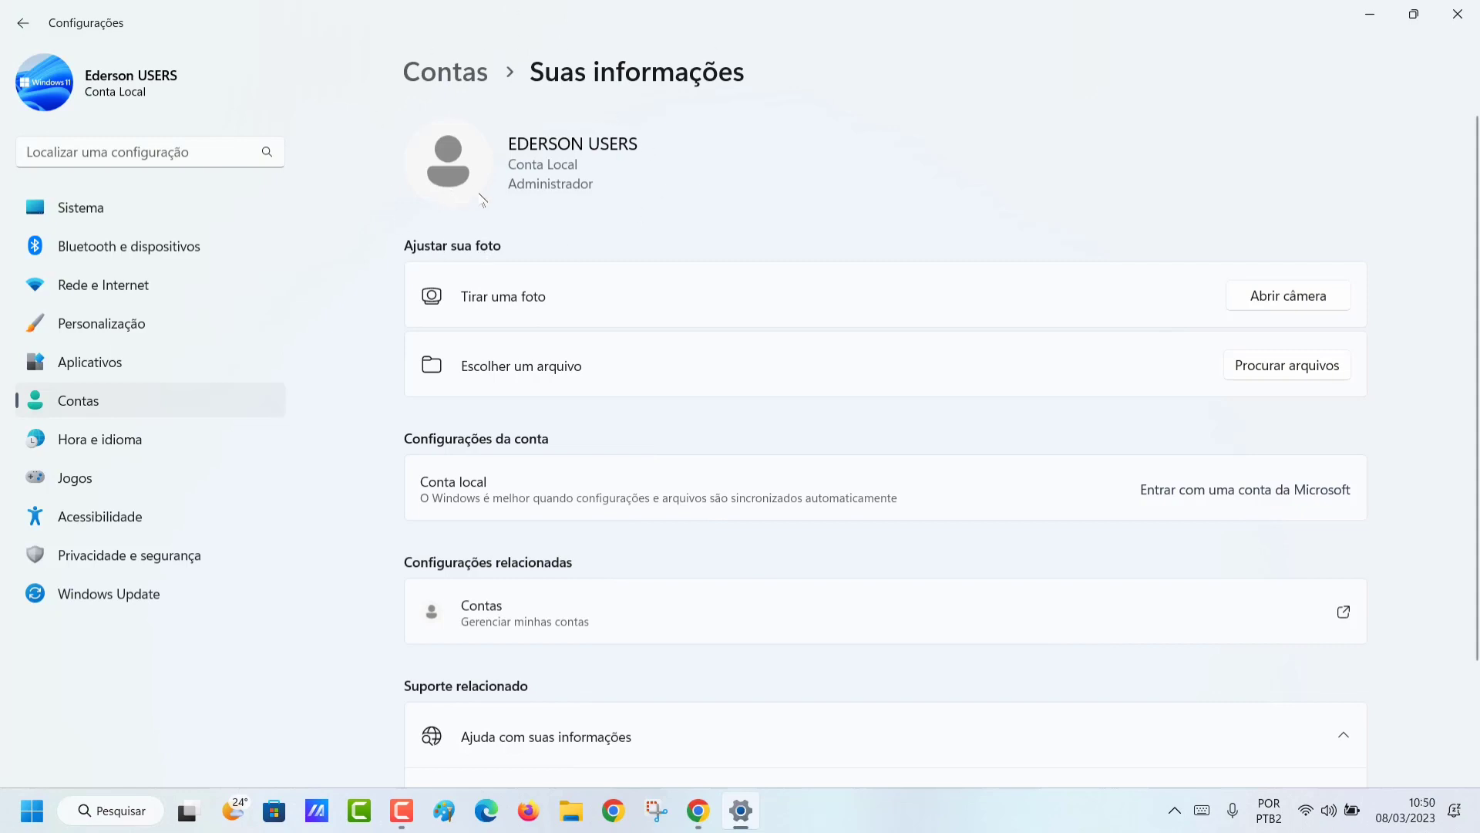
# - Check the account's profile photo in Start and close the Settings window
pyautogui.click(31, 813)
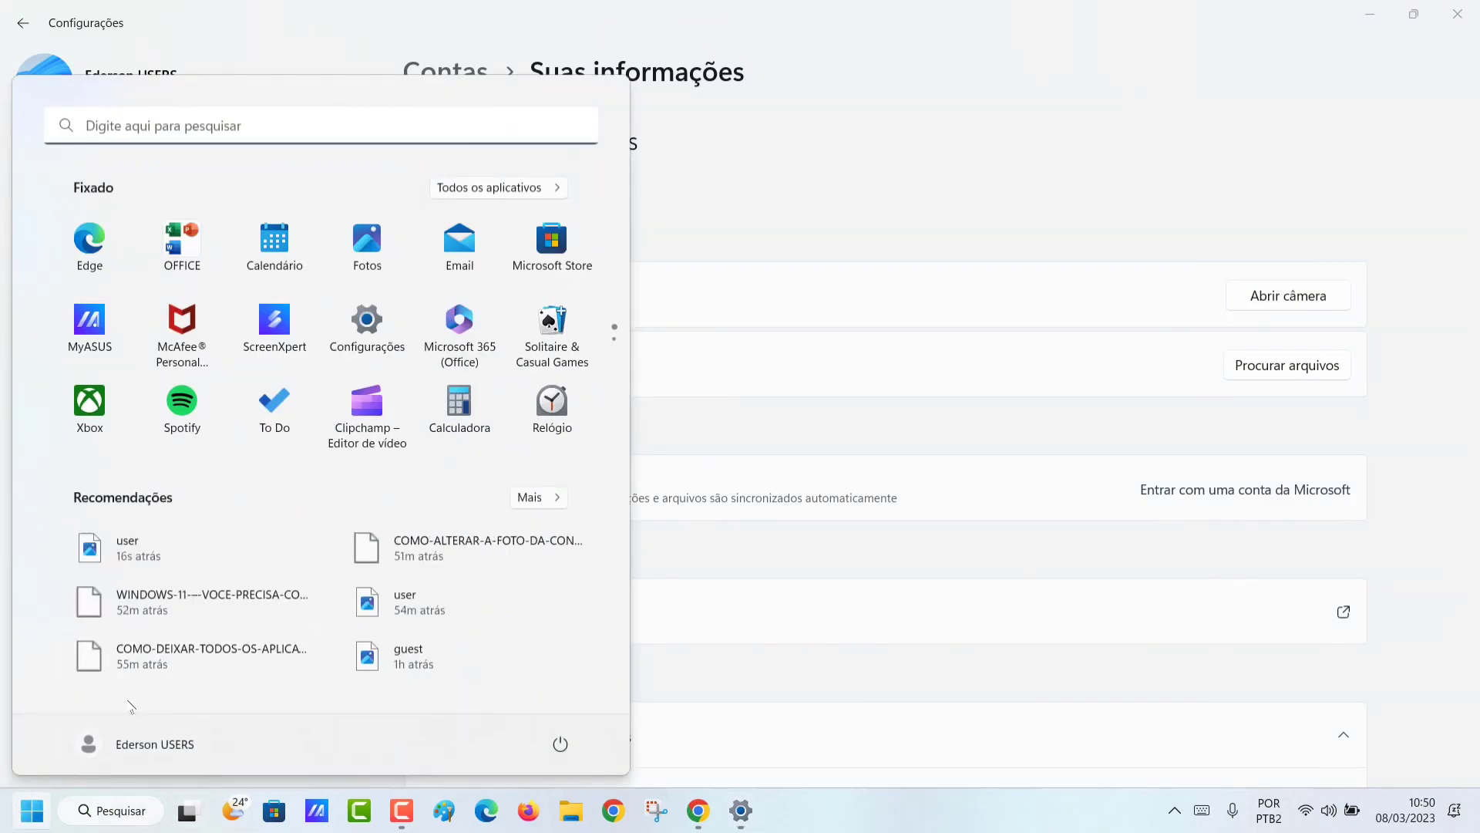
pyautogui.click(863, 156)
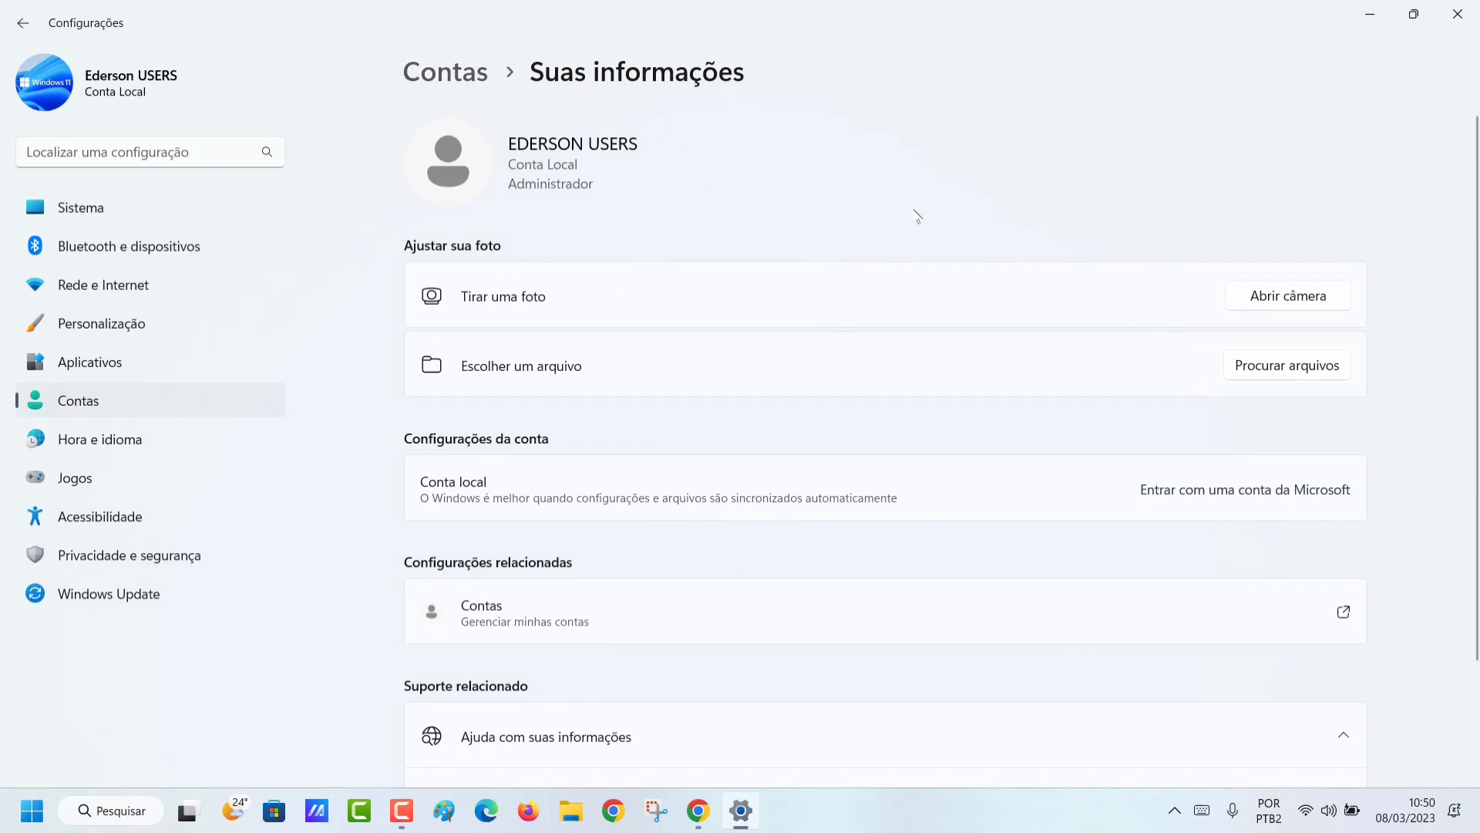
pyautogui.click(1461, 14)
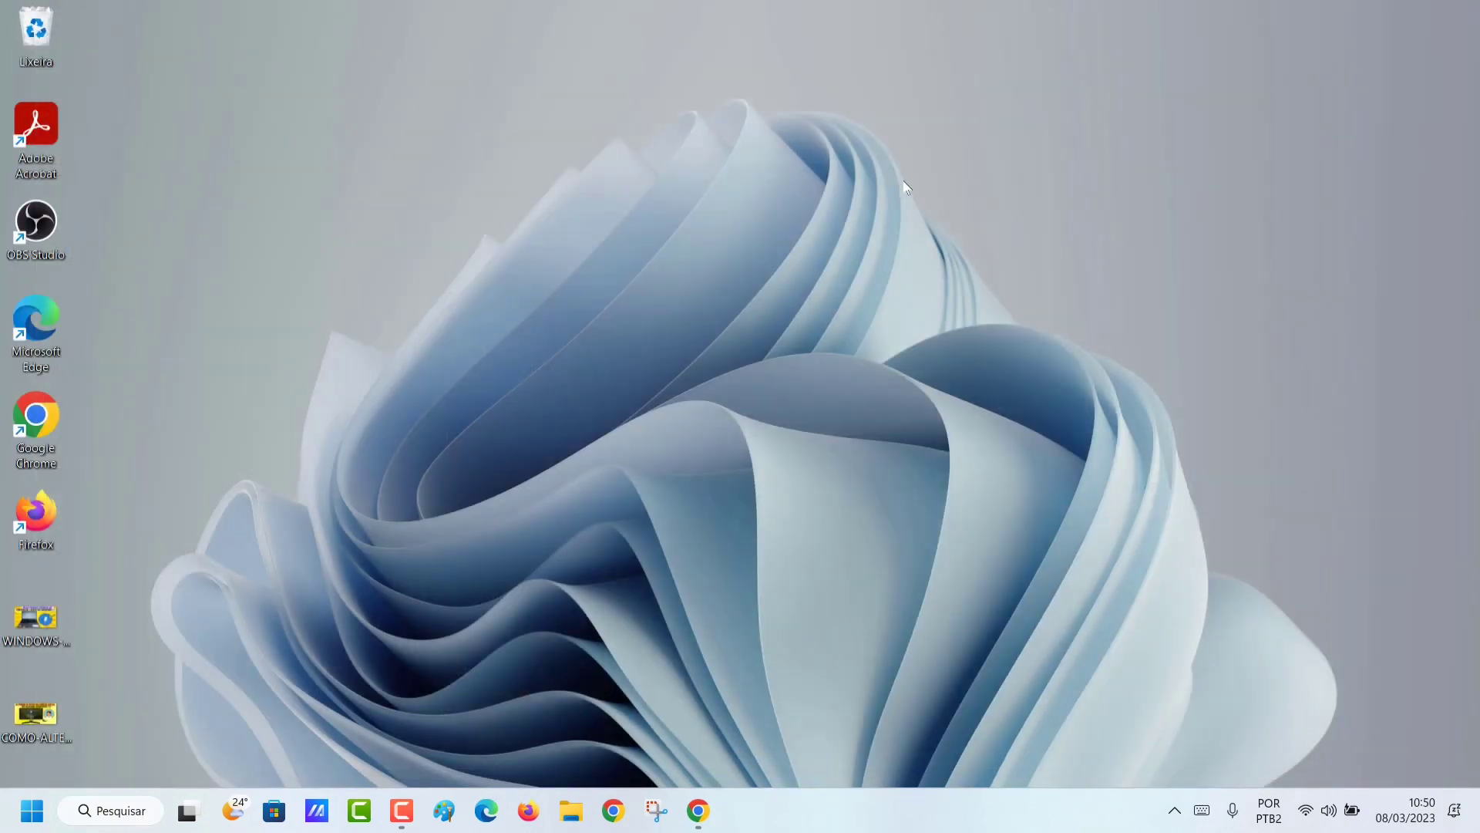